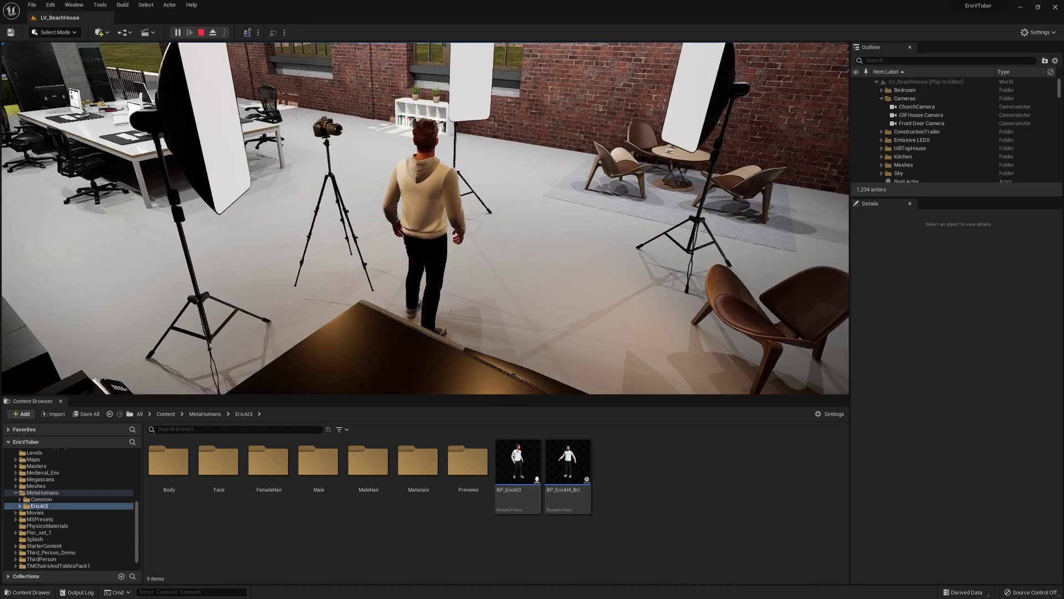
Step: Run the MetaHuman through the office and out the Exit onto the outdoor path, then turn back
key("w")
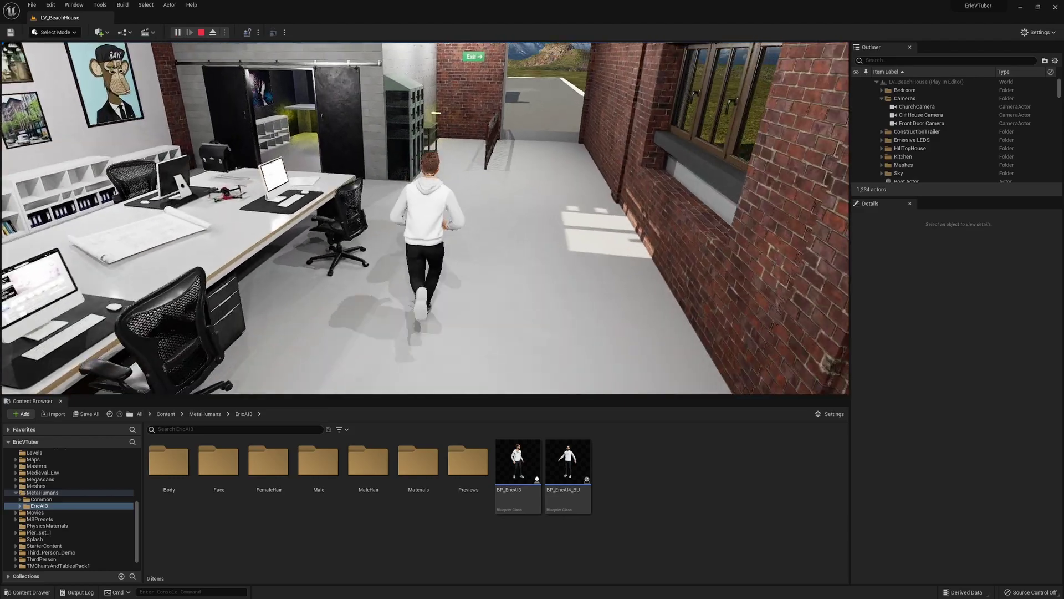
key("w")
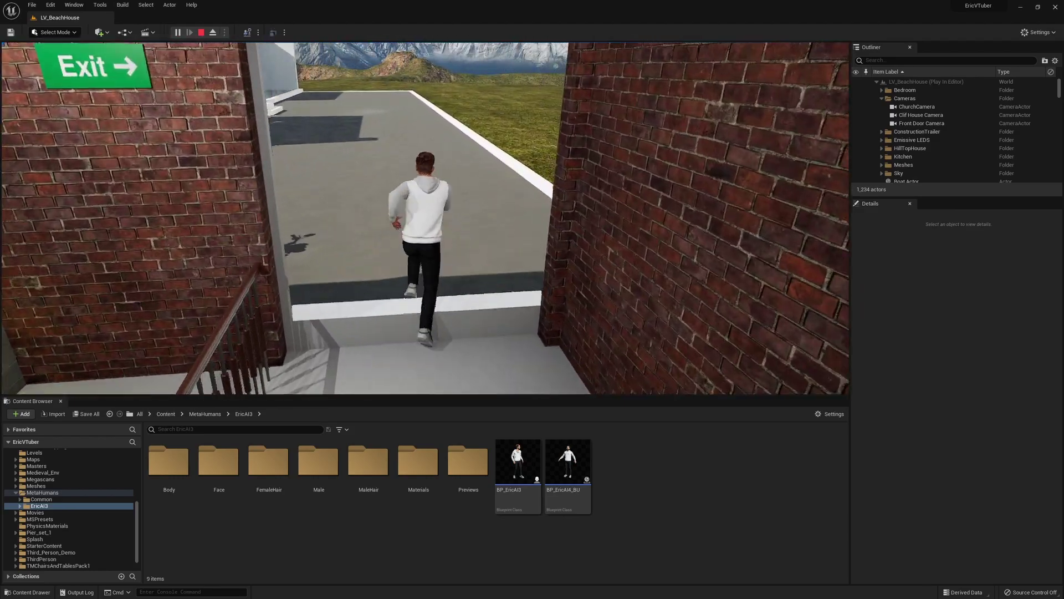
key("w")
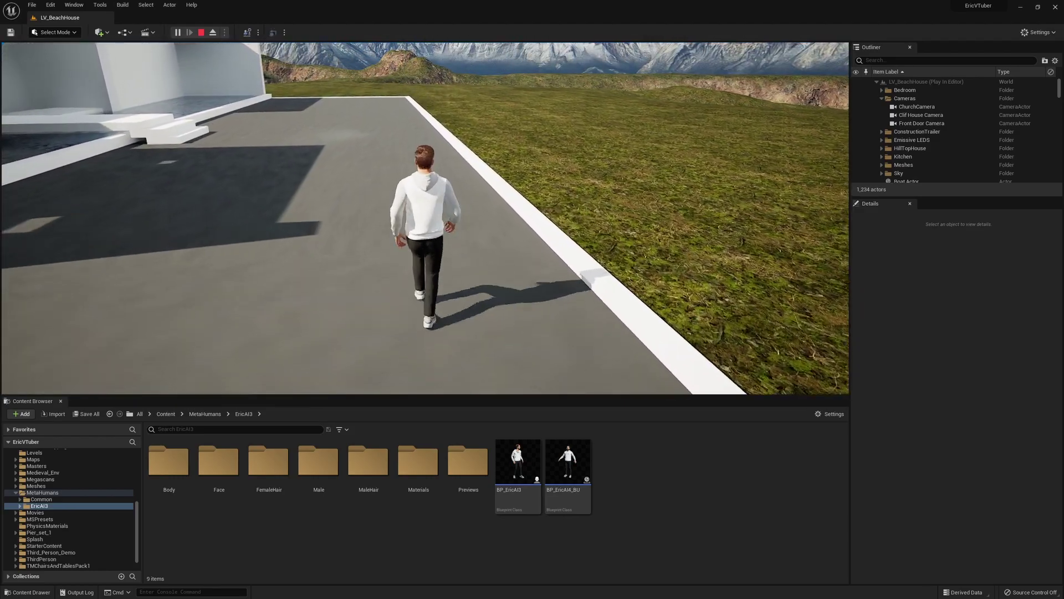
key("w")
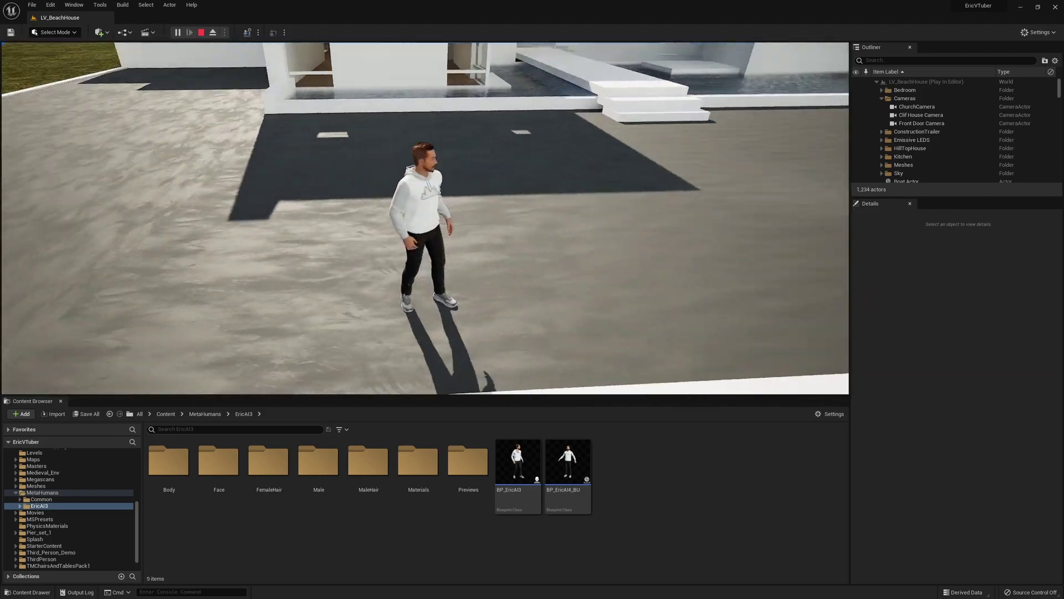
key("s")
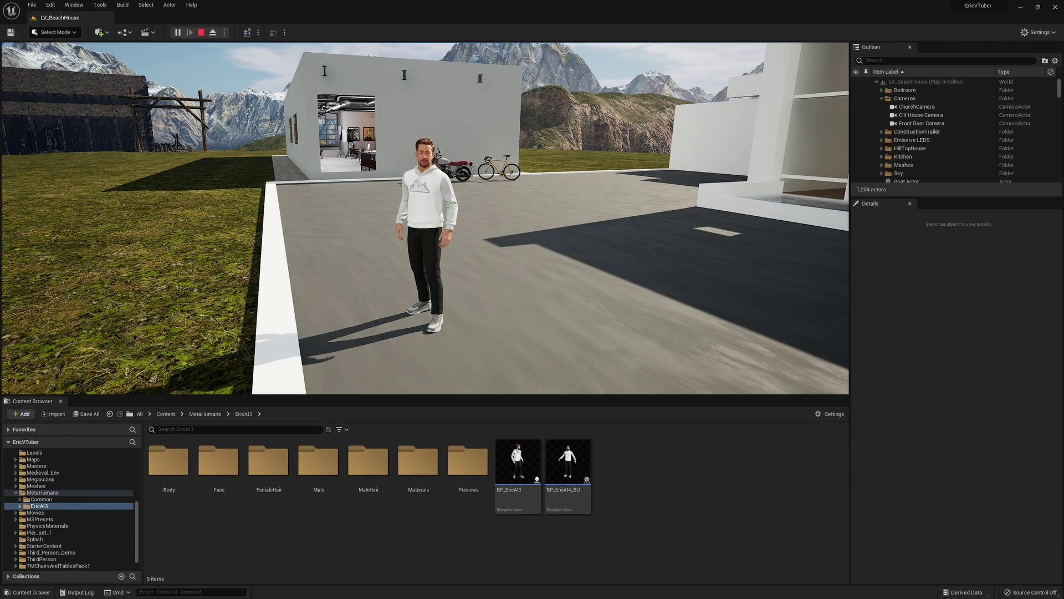
Step: Run the MetaHuman back through the doorway into the loft office toward the art wall
key("w")
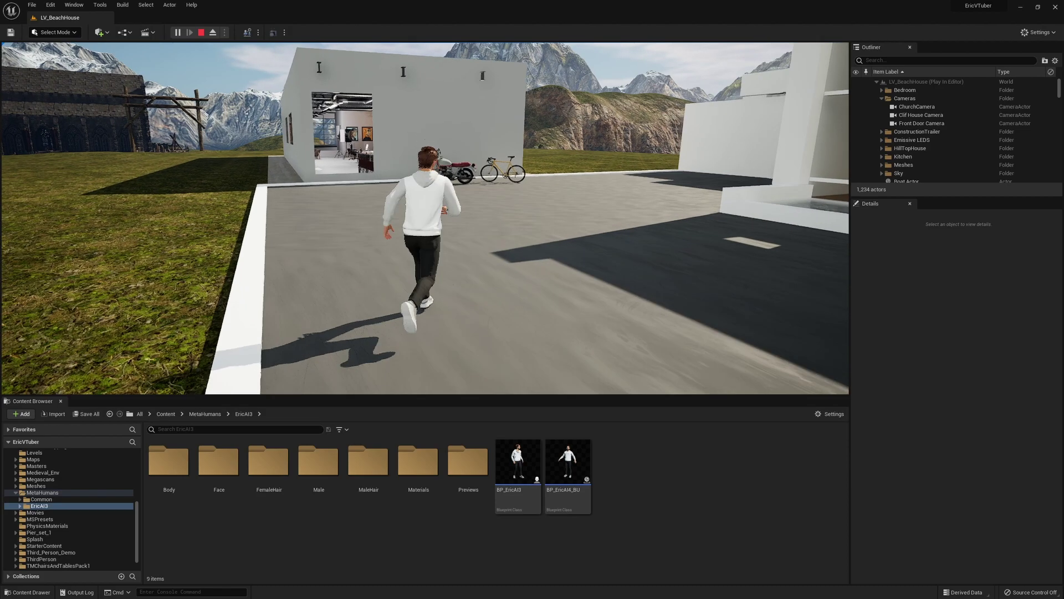
key("w")
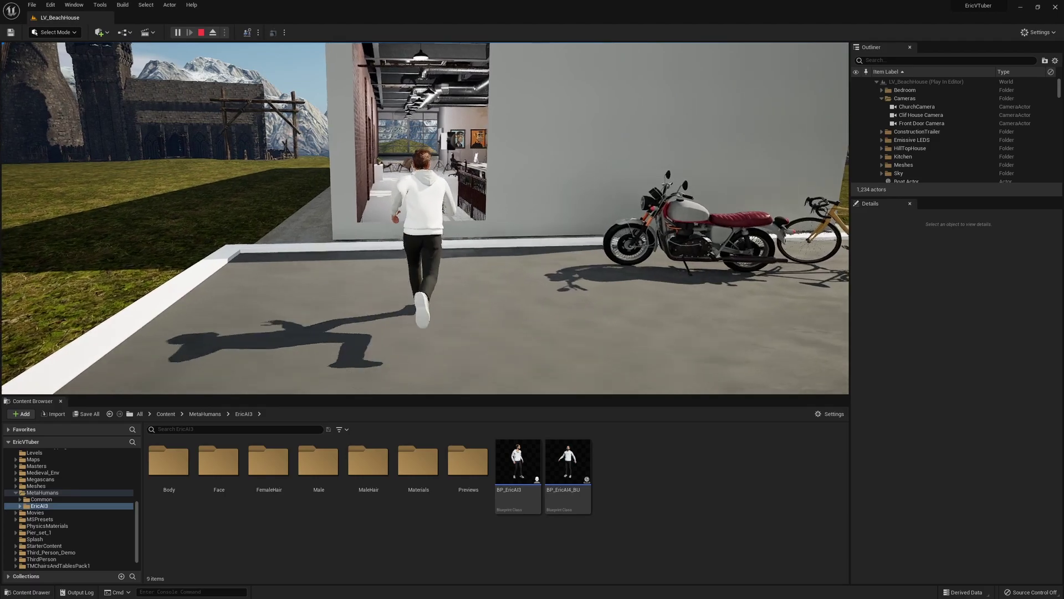
key("w")
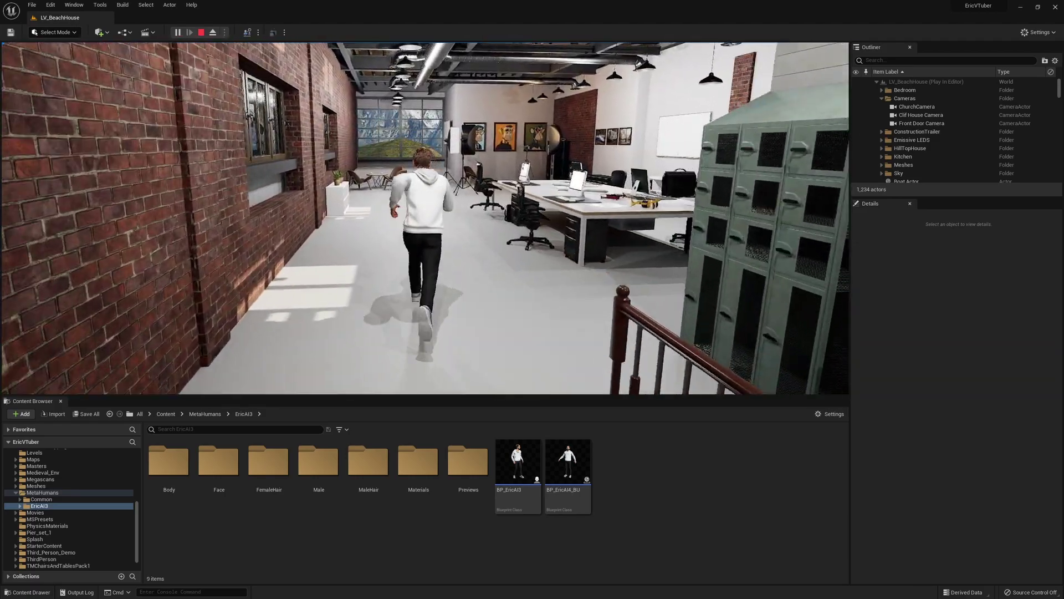
key("w")
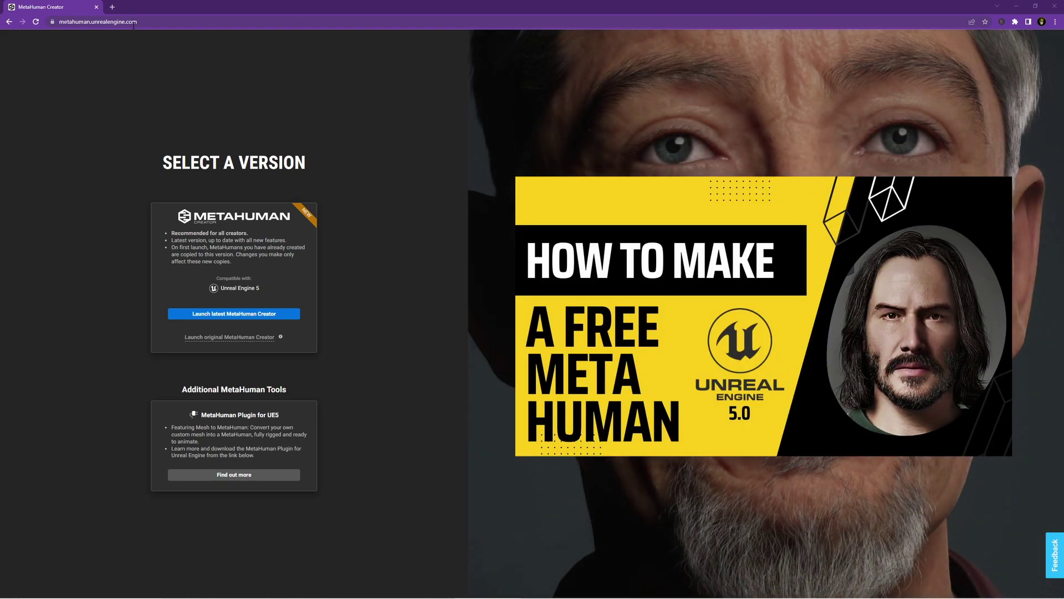
Step: Launch the latest MetaHuman Creator version and wait for My MetaHumans to load
left_click(242, 315)
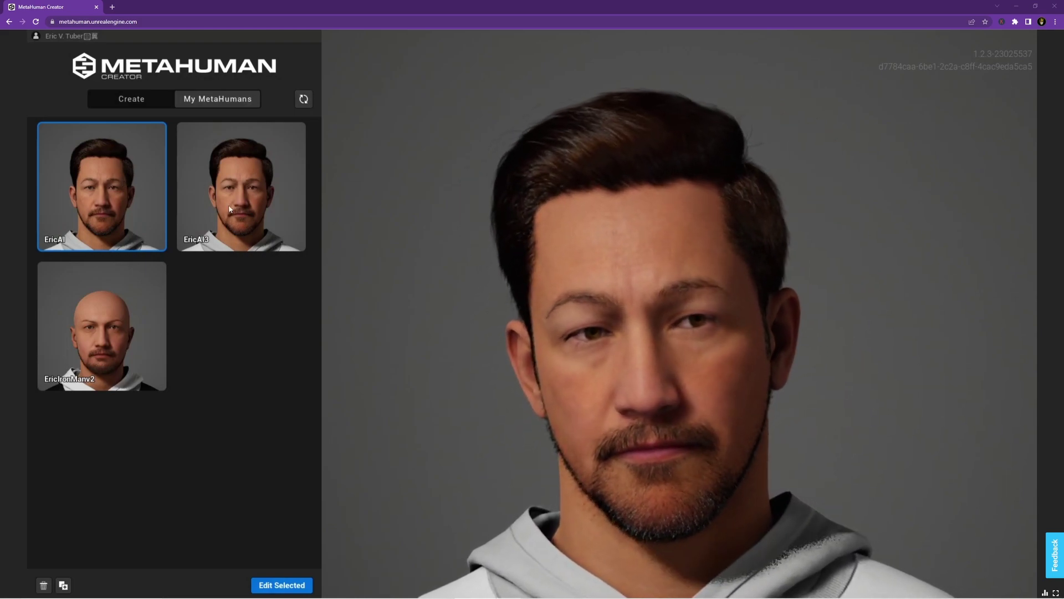
Step: Preview EricAI3 and EricIronManv2, then open EricAI3 for editing
left_click(230, 209)
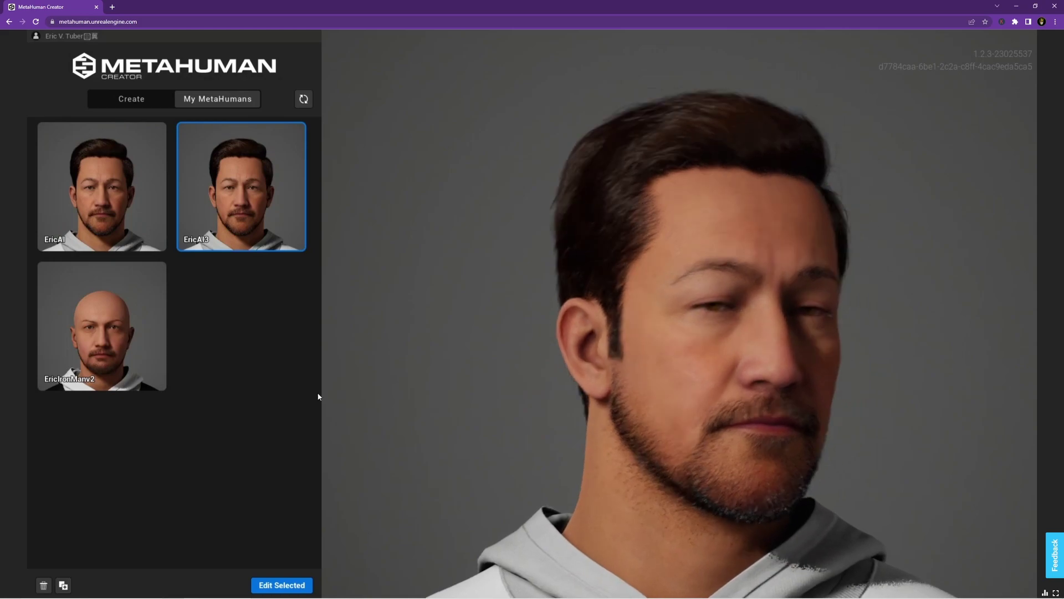
left_click(101, 368)
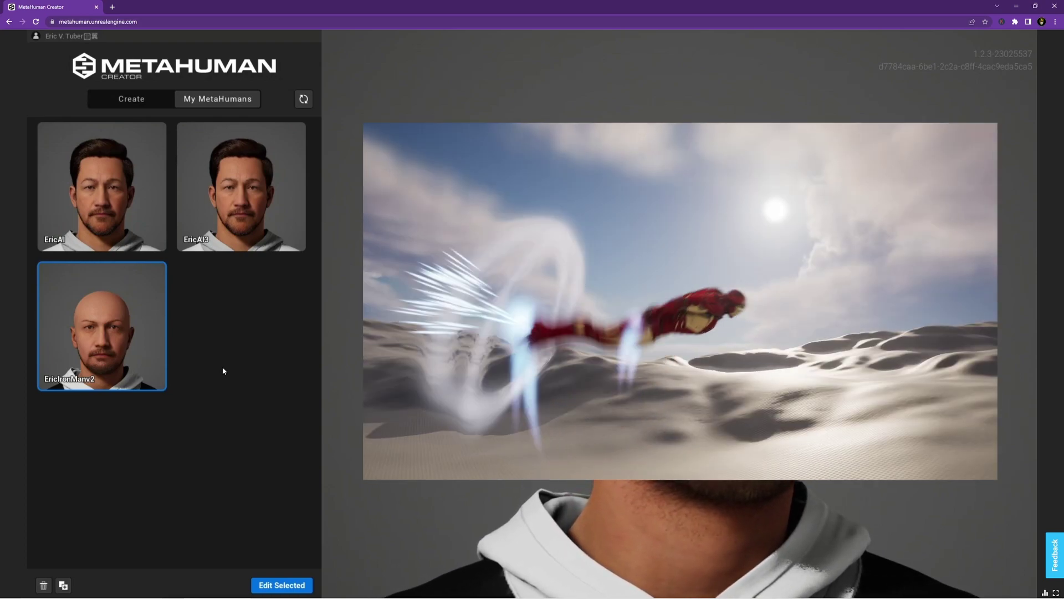
left_click(256, 203)
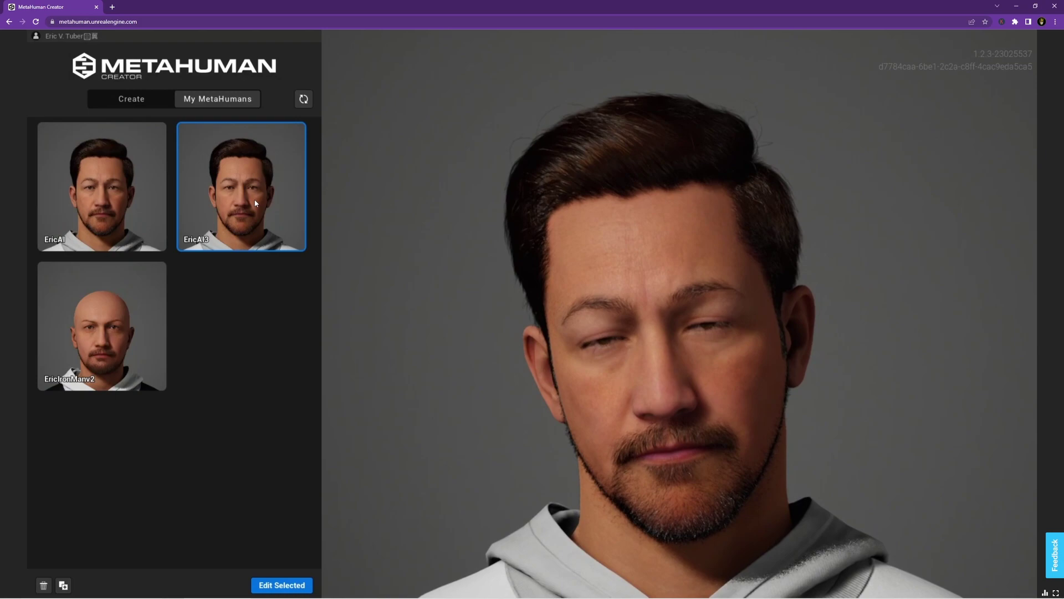
left_click(298, 585)
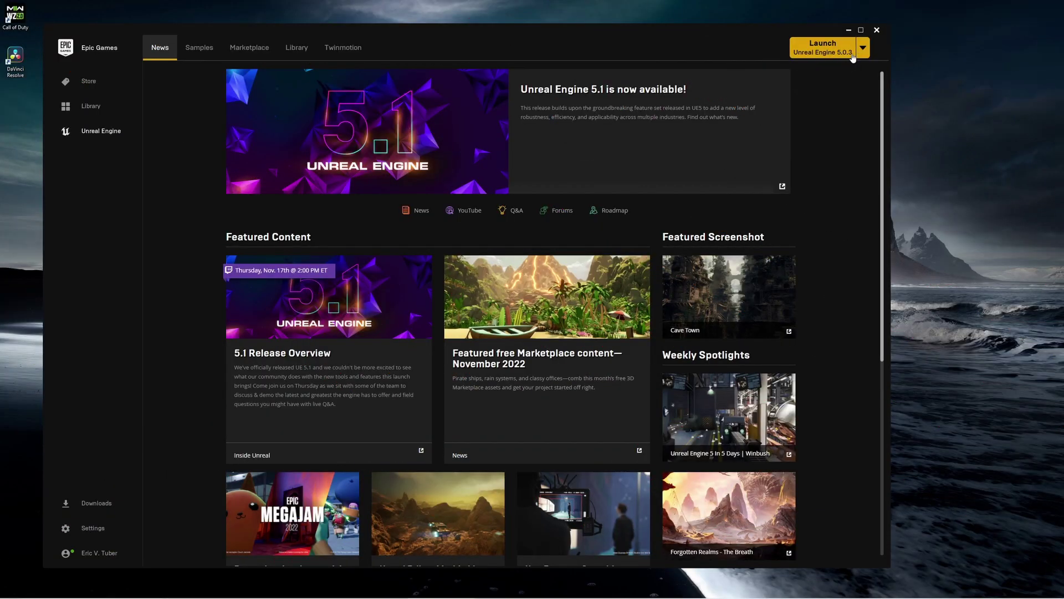
Step: Check the available engine versions and launch Unreal Engine 5.0.3
left_click(862, 48)
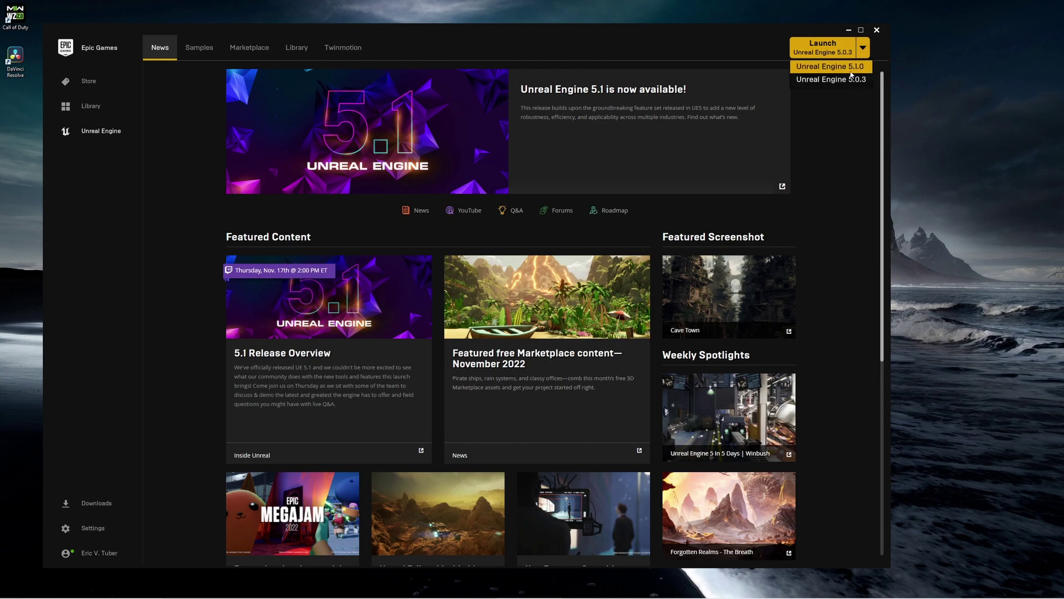
left_click(834, 55)
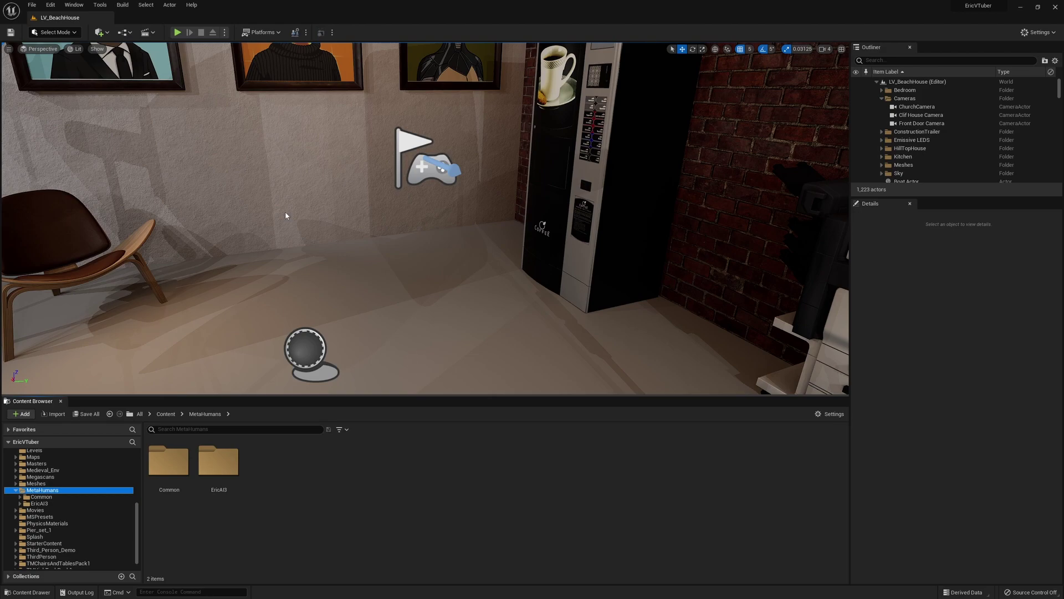
left_click(32, 6)
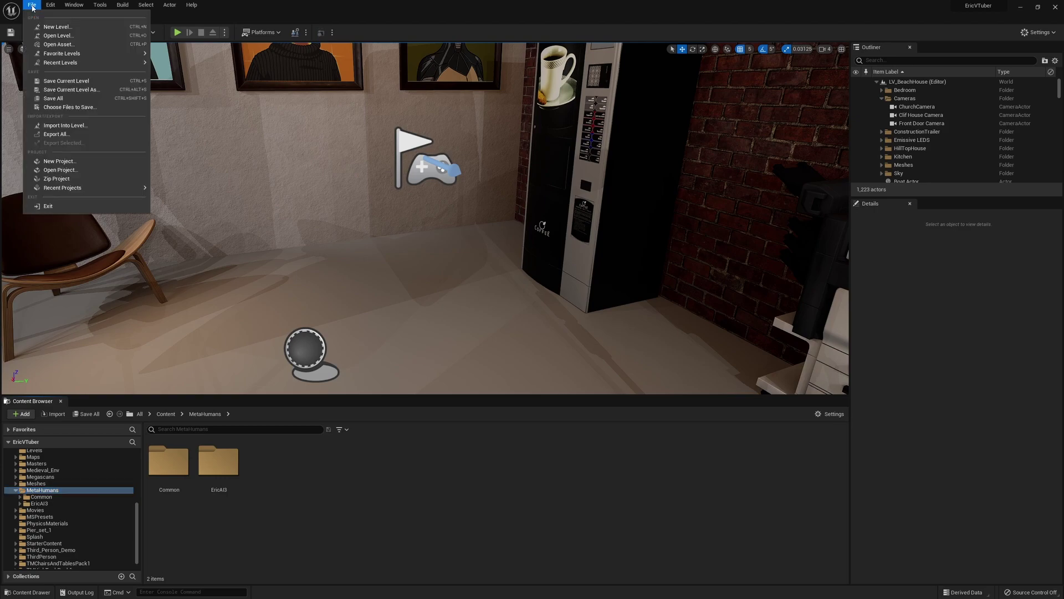
left_click(59, 161)
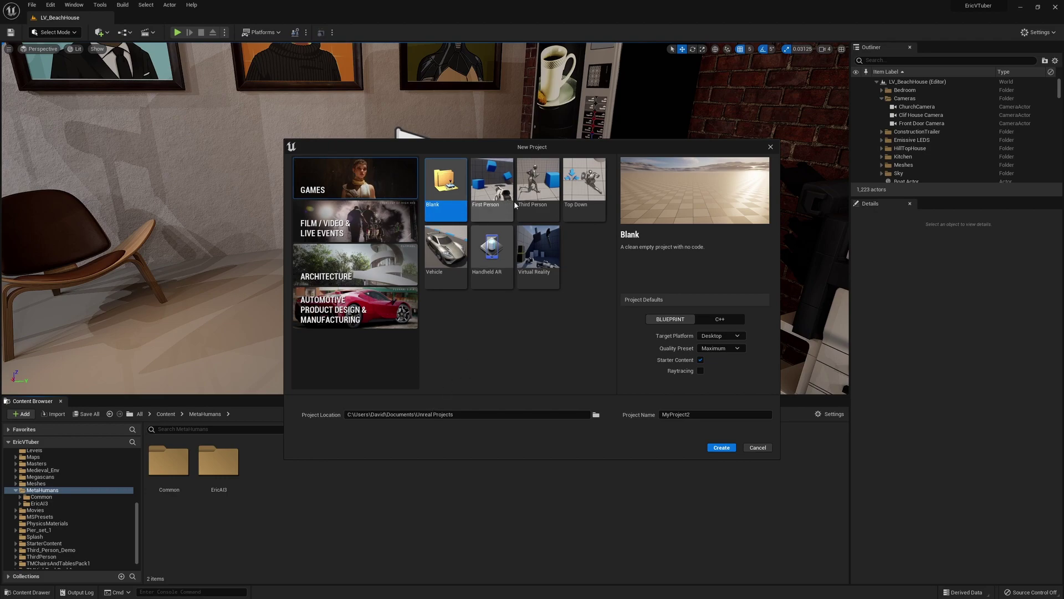
left_click(529, 200)
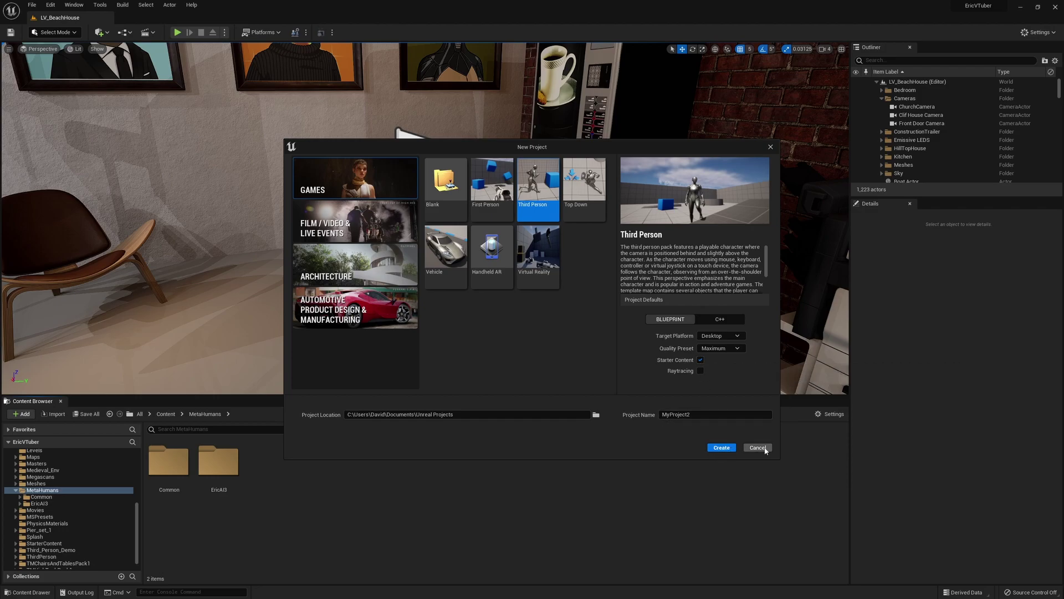
left_click(759, 447)
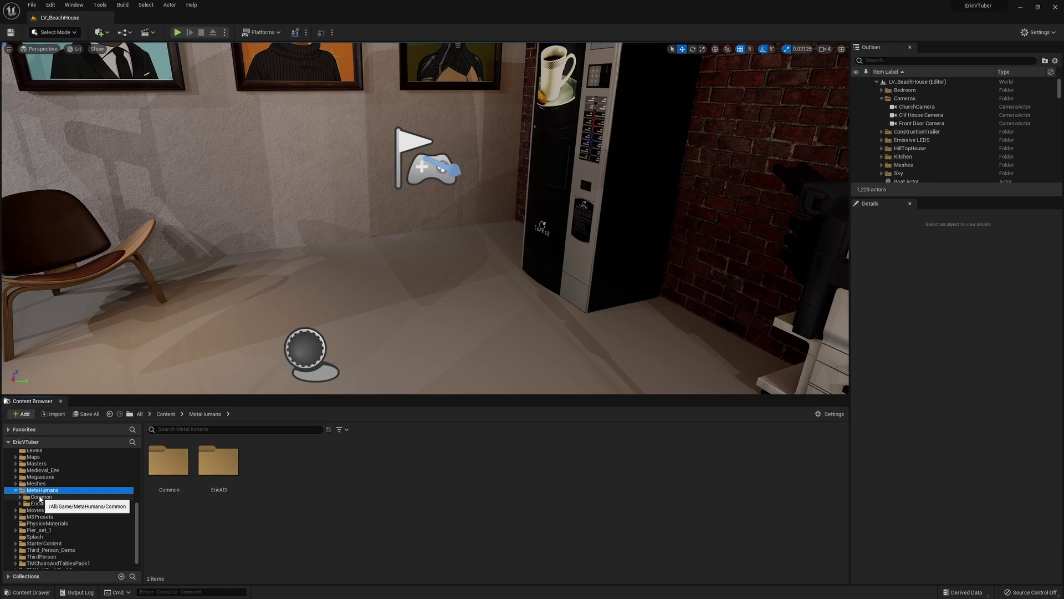
Step: Open Quixel Bridge from the Window menu and browse MetaHumans > My MetaHumans
left_click(67, 6)
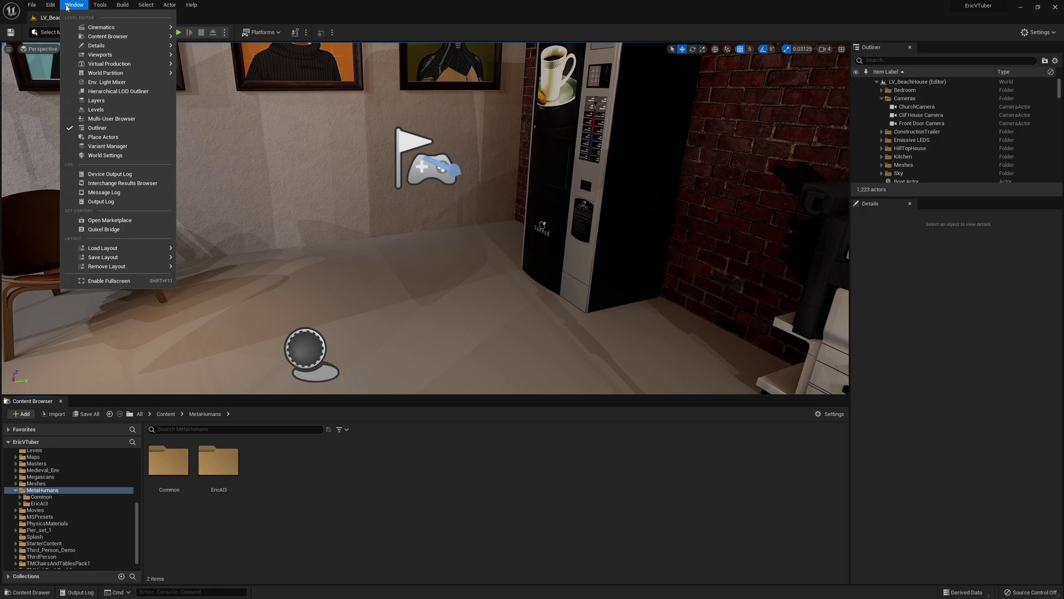
left_click(92, 229)
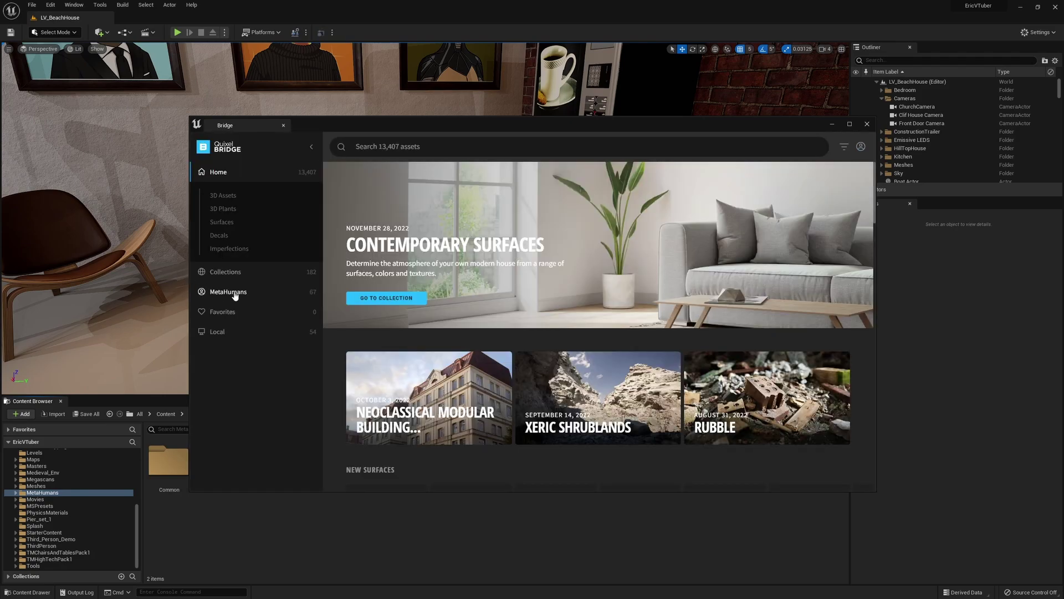
left_click(235, 294)
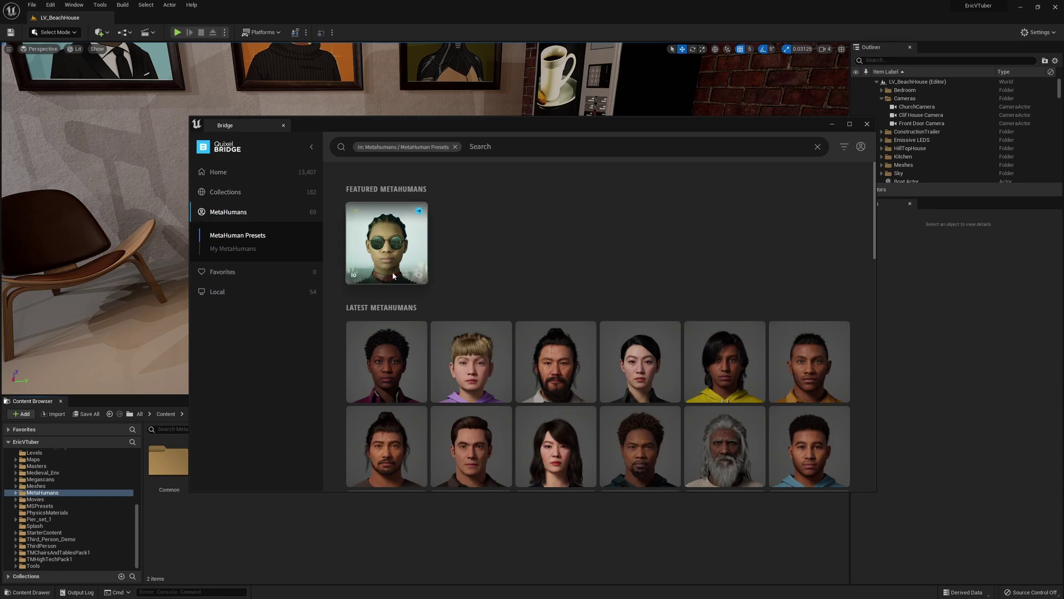
left_click(224, 251)
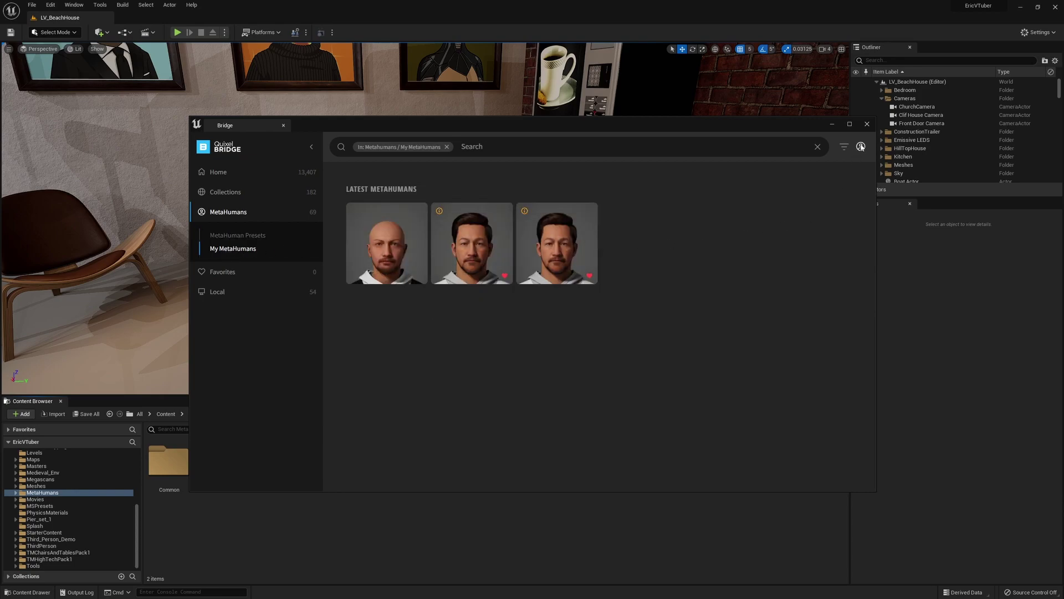
left_click(860, 147)
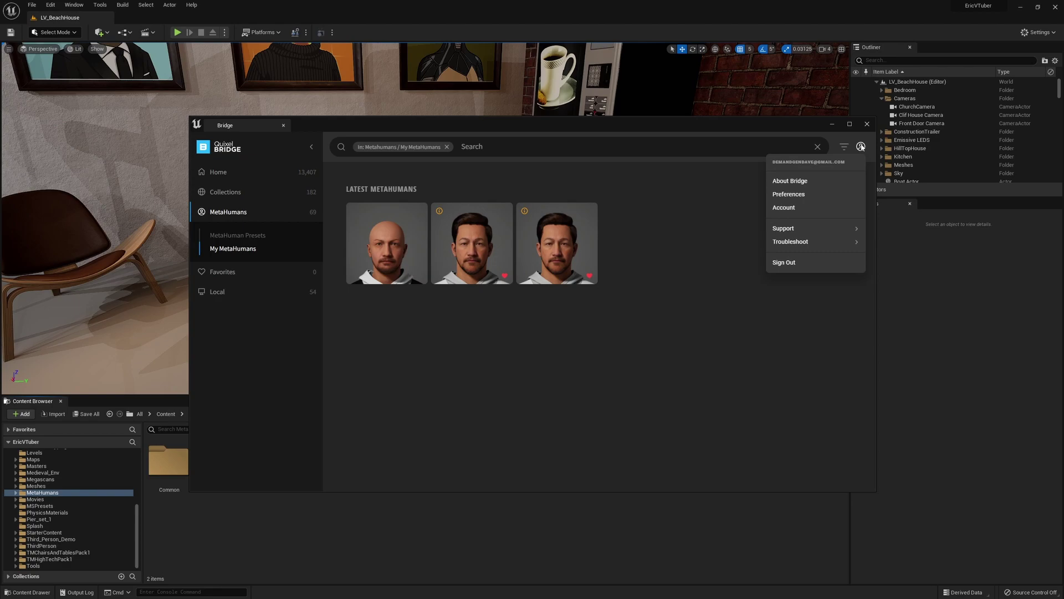
left_click(551, 369)
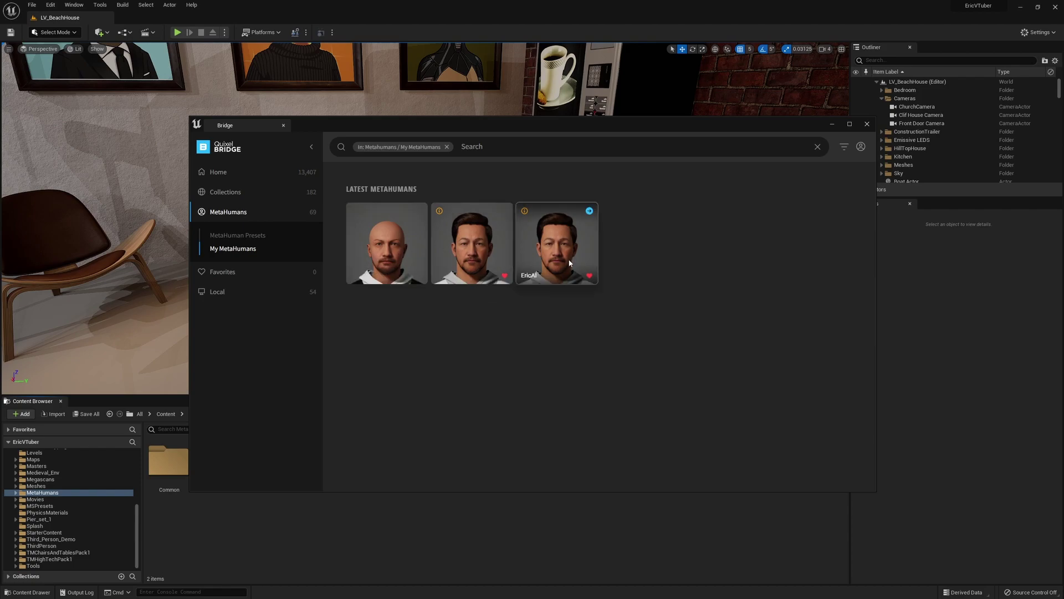
Step: Download EricAI3's latest update, add it to the project, and close Bridge
left_click(470, 254)
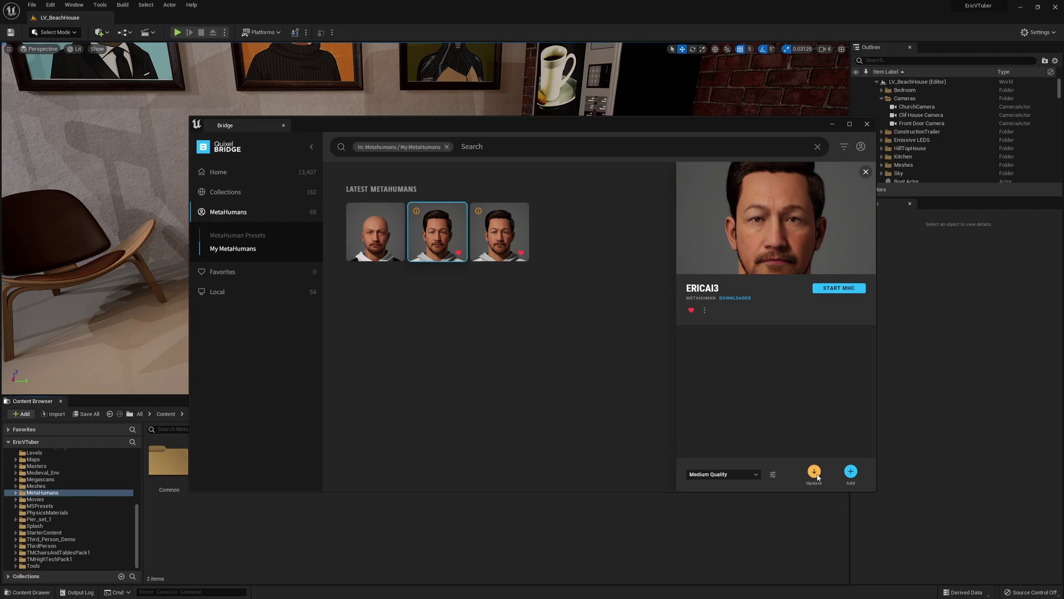
left_click(814, 472)
left_click(851, 471)
left_click(868, 124)
Step: Reopen Quixel Bridge and view ERICAI3's details under My MetaHumans
left_click(67, 5)
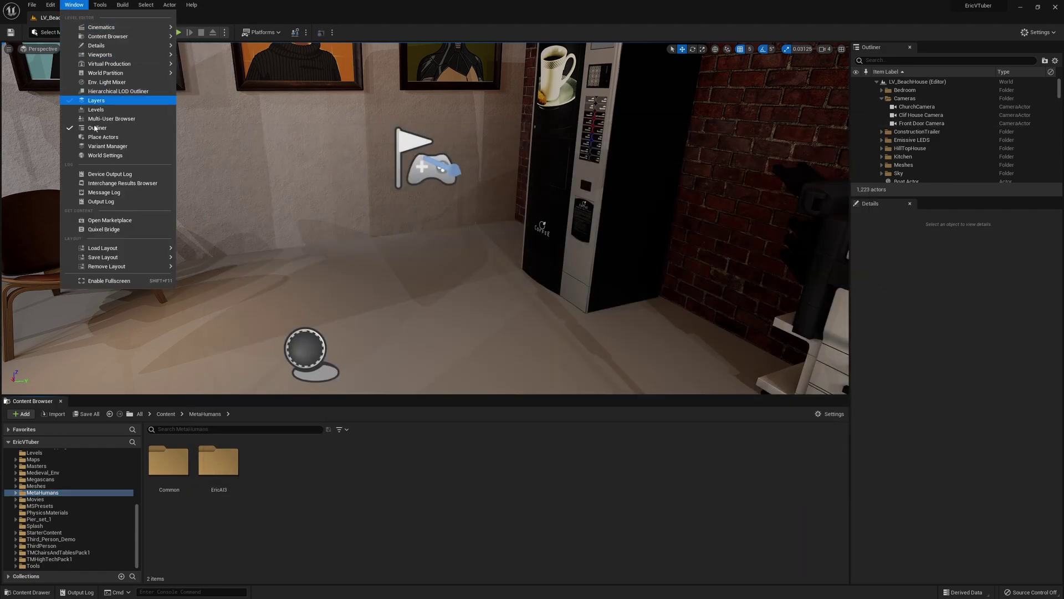
left_click(111, 230)
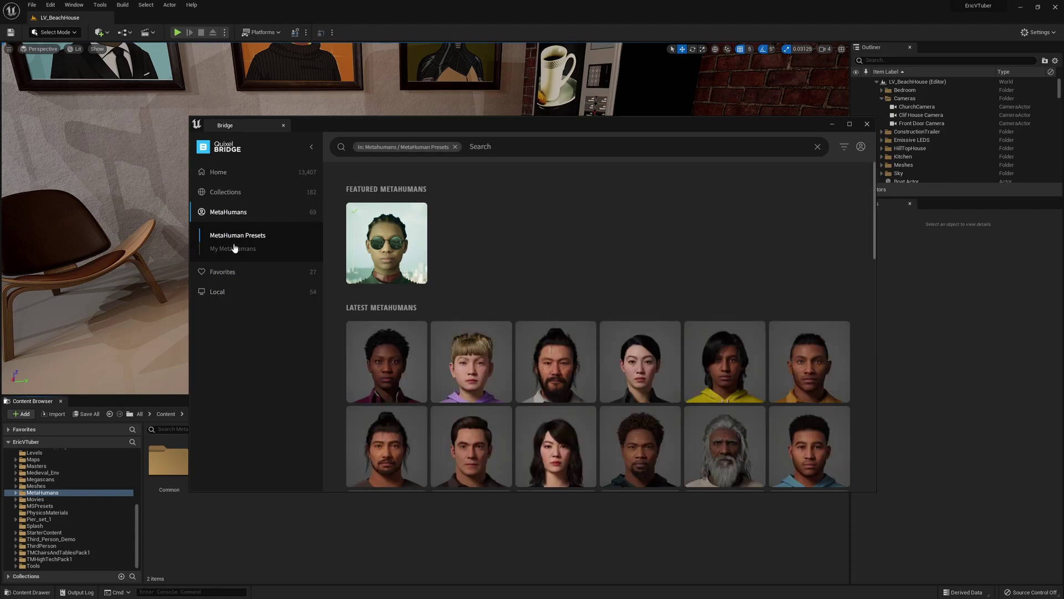
left_click(236, 249)
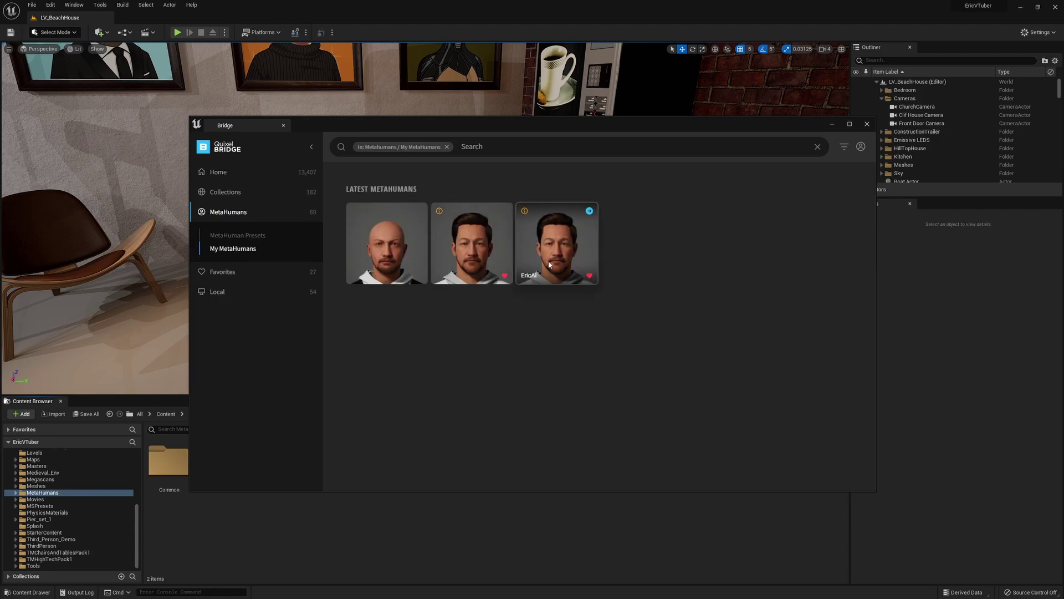
left_click(471, 243)
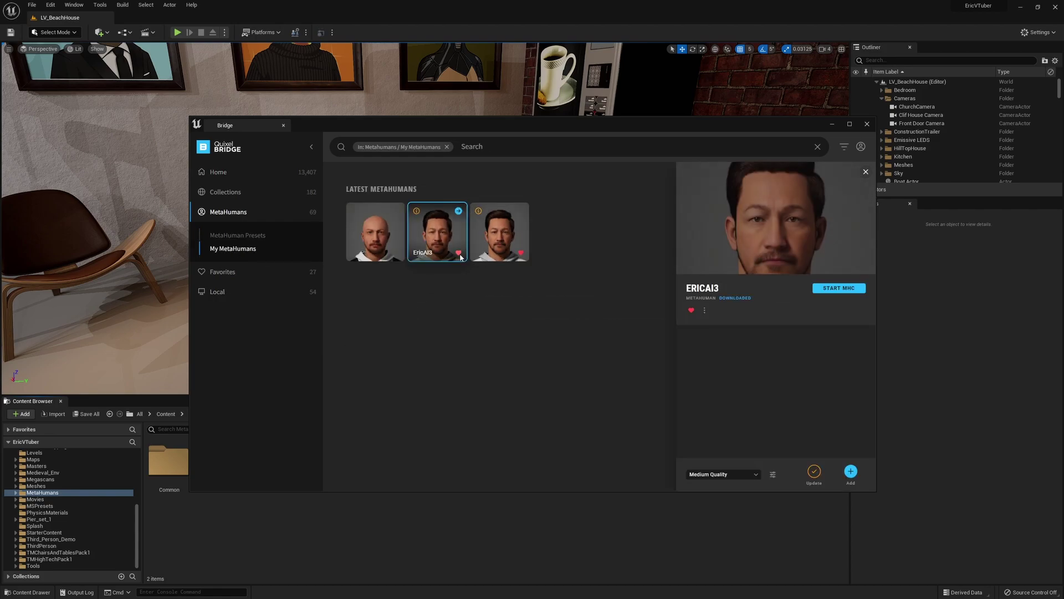
Step: Close Bridge and expand MetaHumans > EricAI3 in the Content Browser
left_click(867, 125)
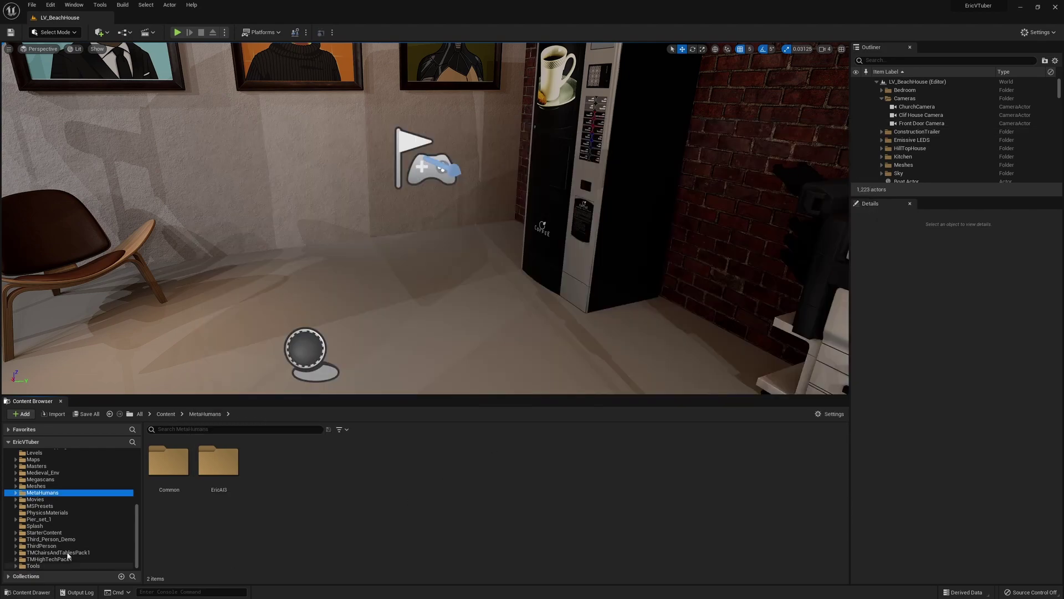
left_click(16, 493)
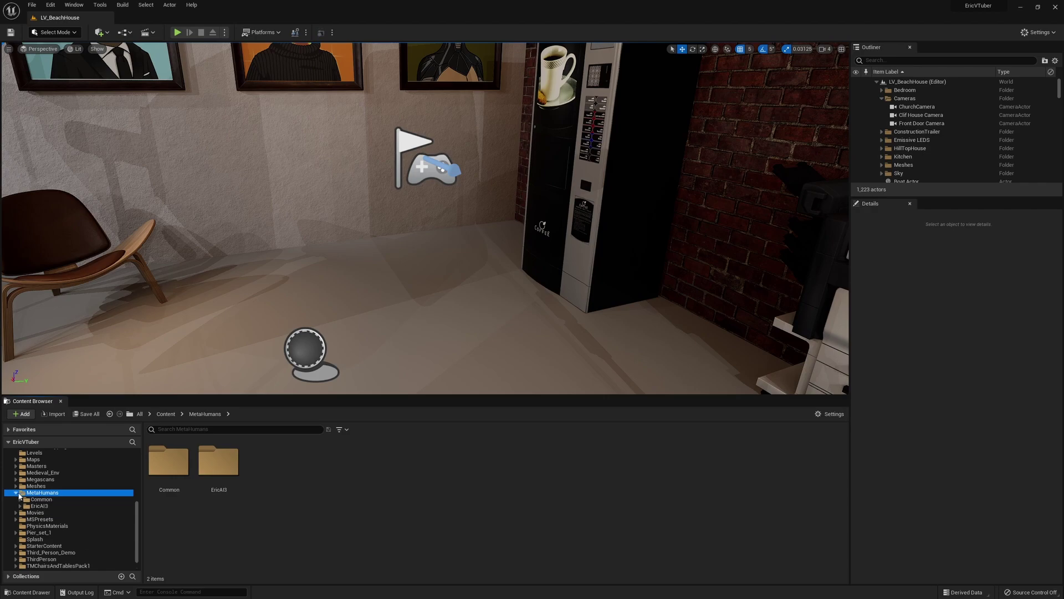
left_click(39, 506)
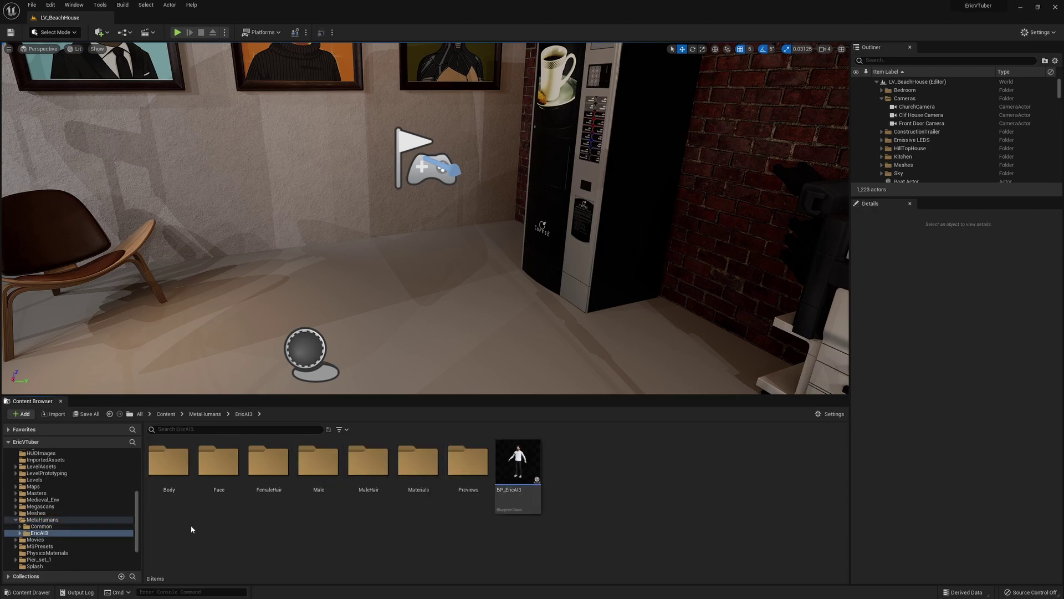
Step: Duplicate BP_EricAI3 and rename the backup copy, appending '_BL' to its name
mouse_move(520, 465)
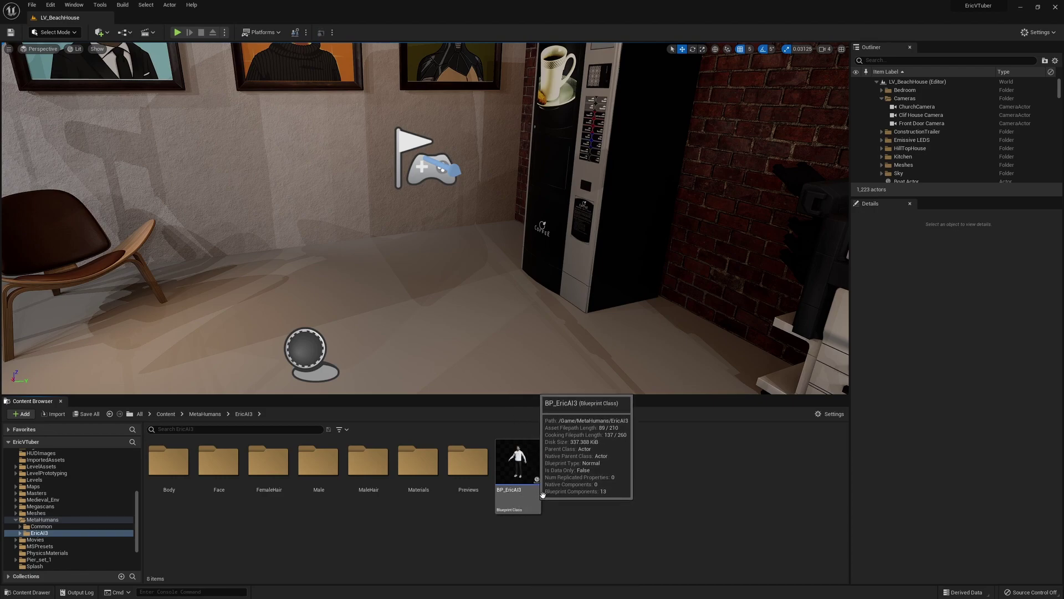
right_click(516, 457)
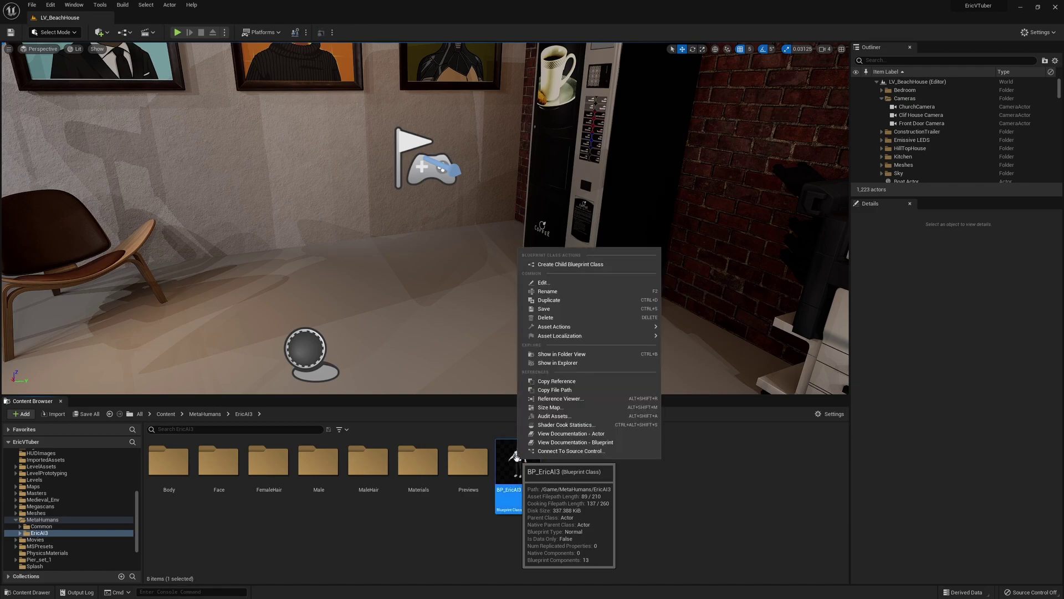
left_click(576, 302)
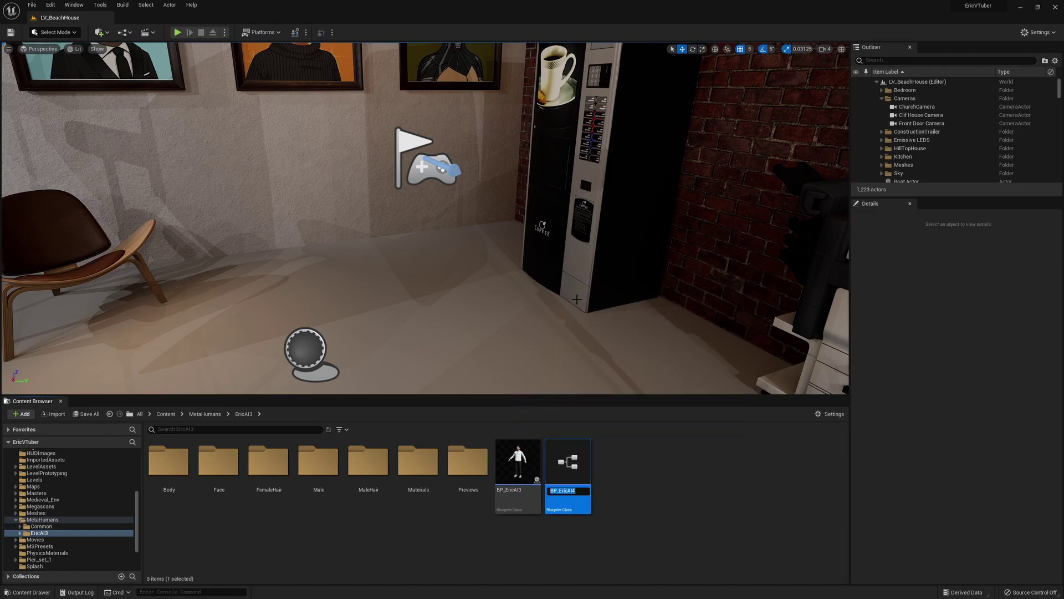
left_click(576, 491)
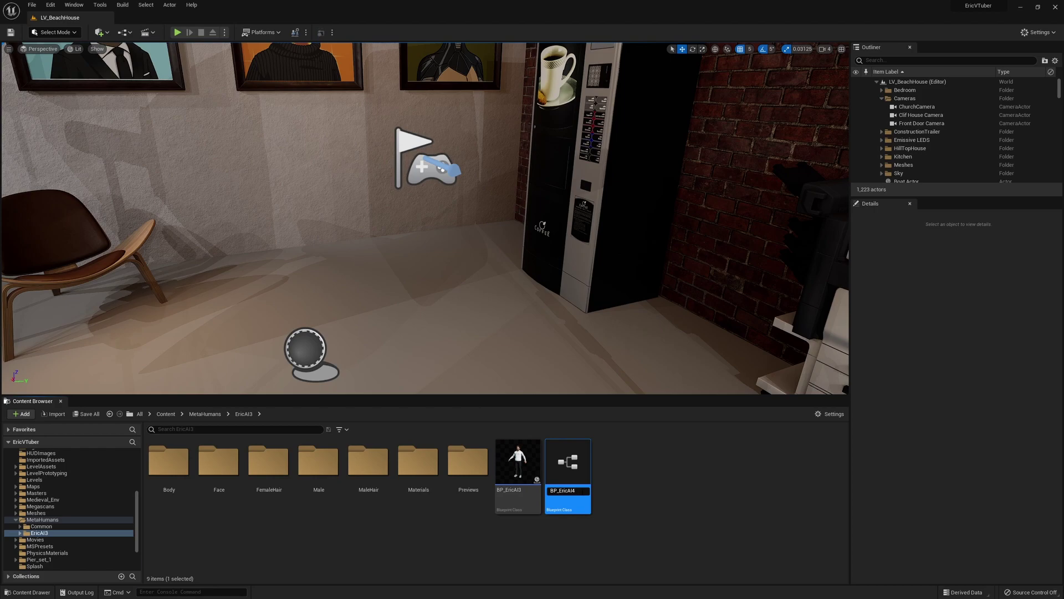
type("_BL")
key("Return")
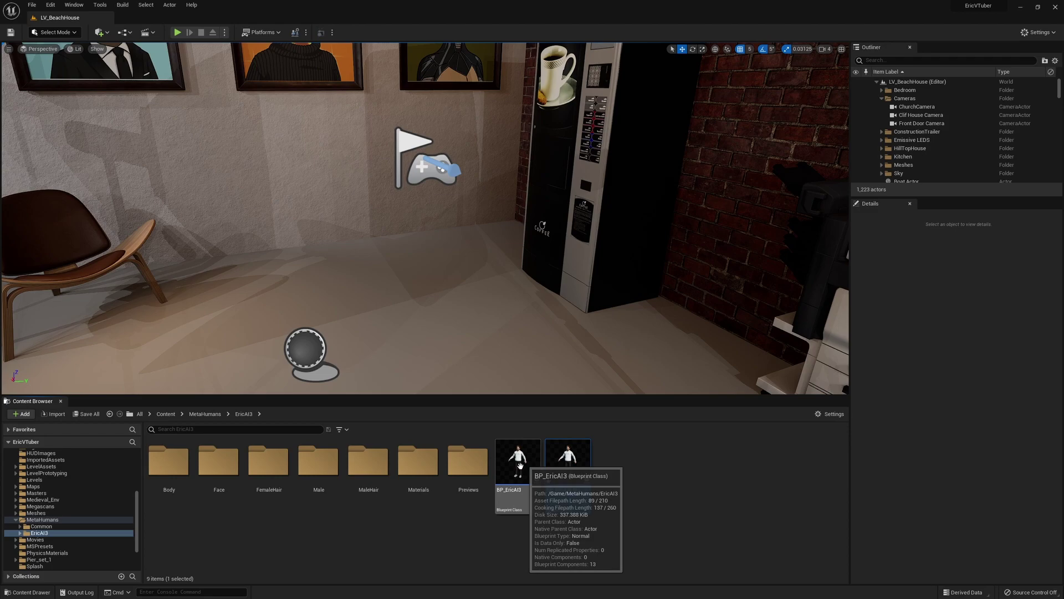
mouse_move(569, 469)
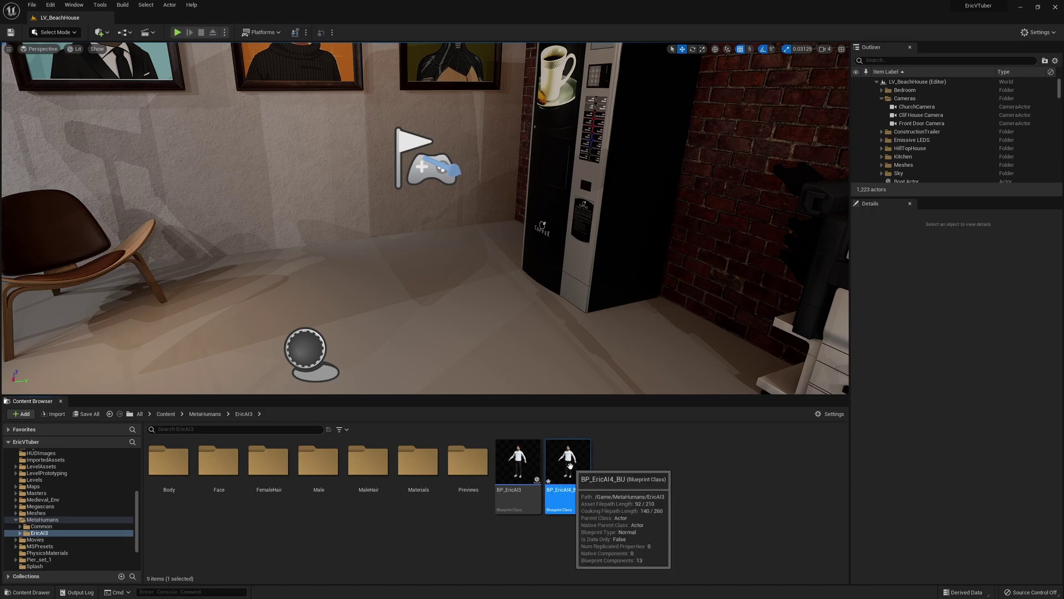
left_click(656, 514)
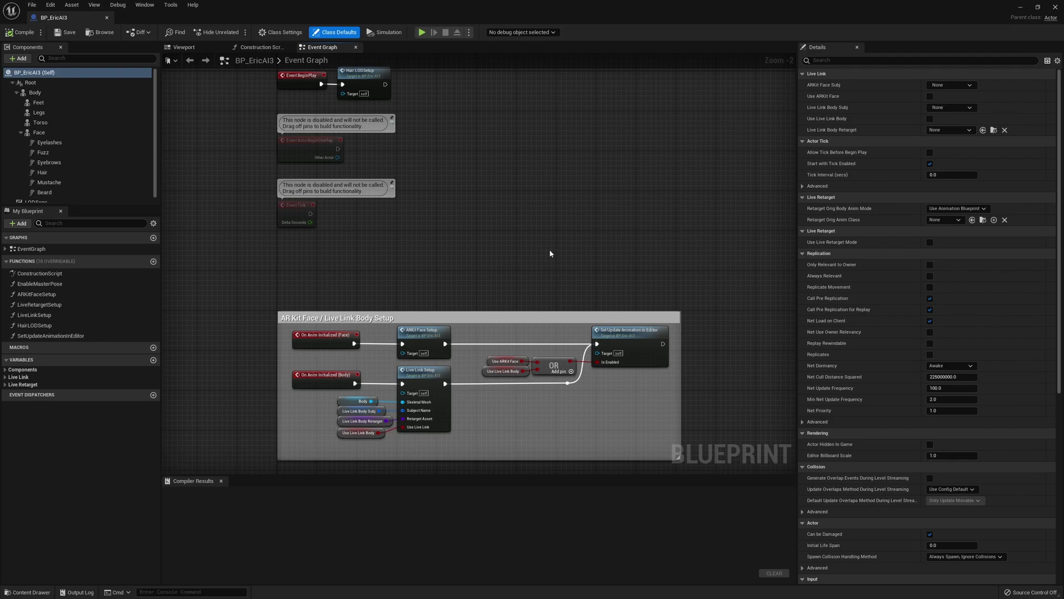
Step: Reparent BP_EricAI3 to BP_ThirdPersonCharacter in Class Settings
left_click(278, 33)
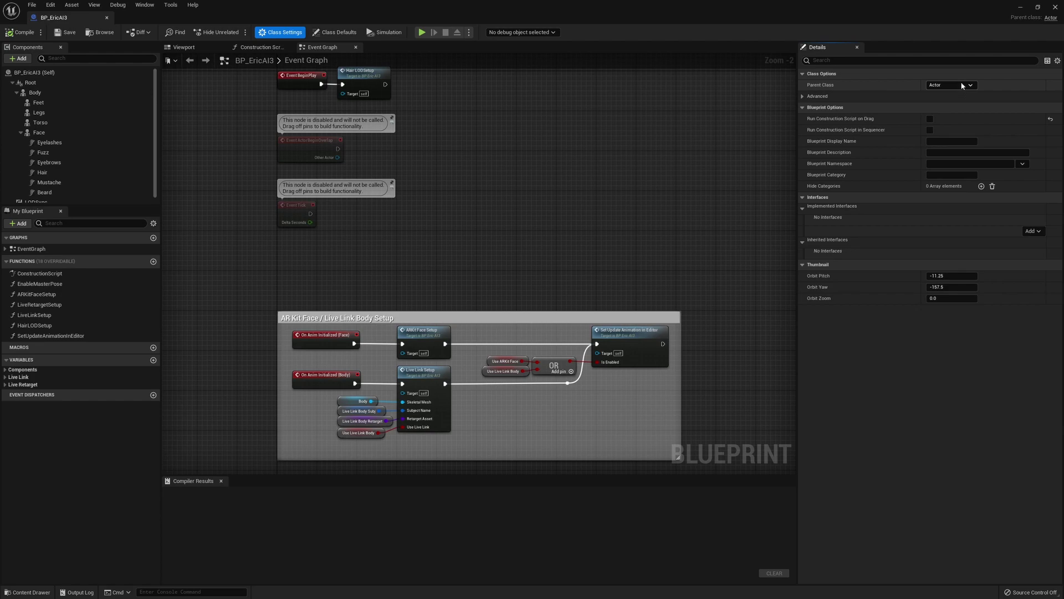
left_click(963, 84)
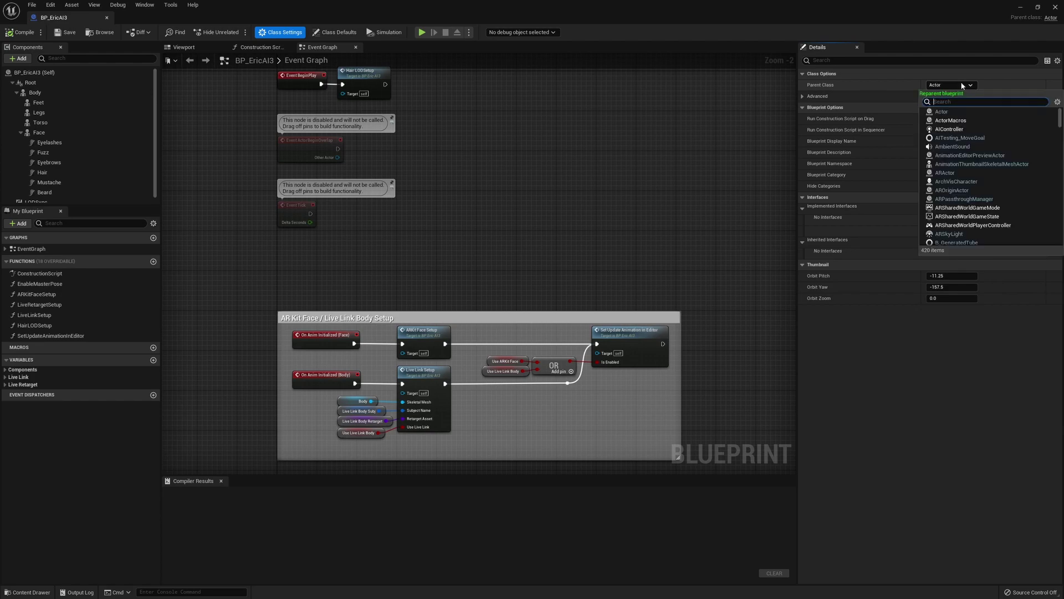
type("bp")
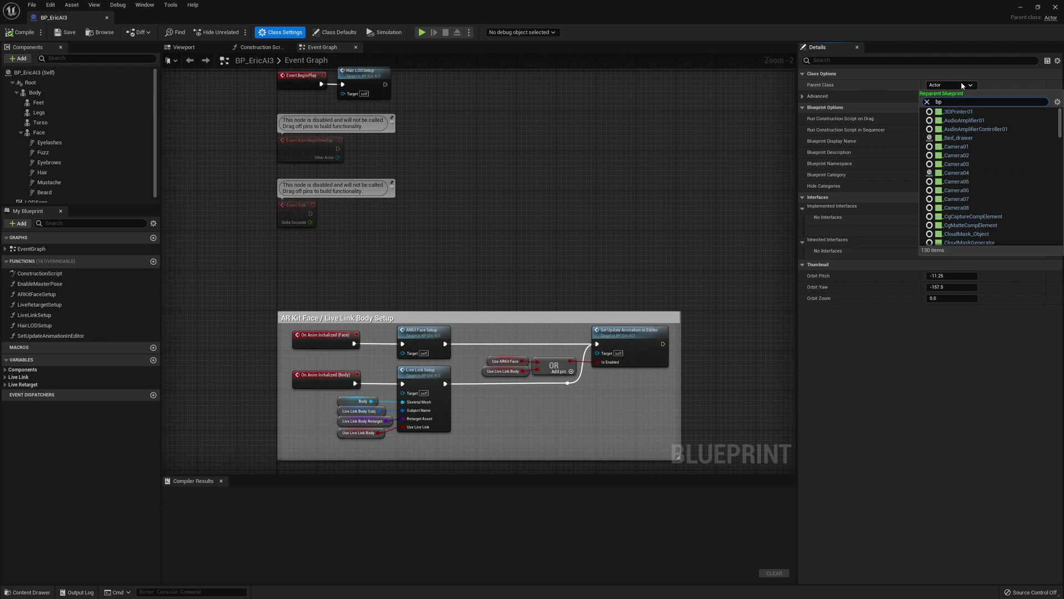
type(" thrid")
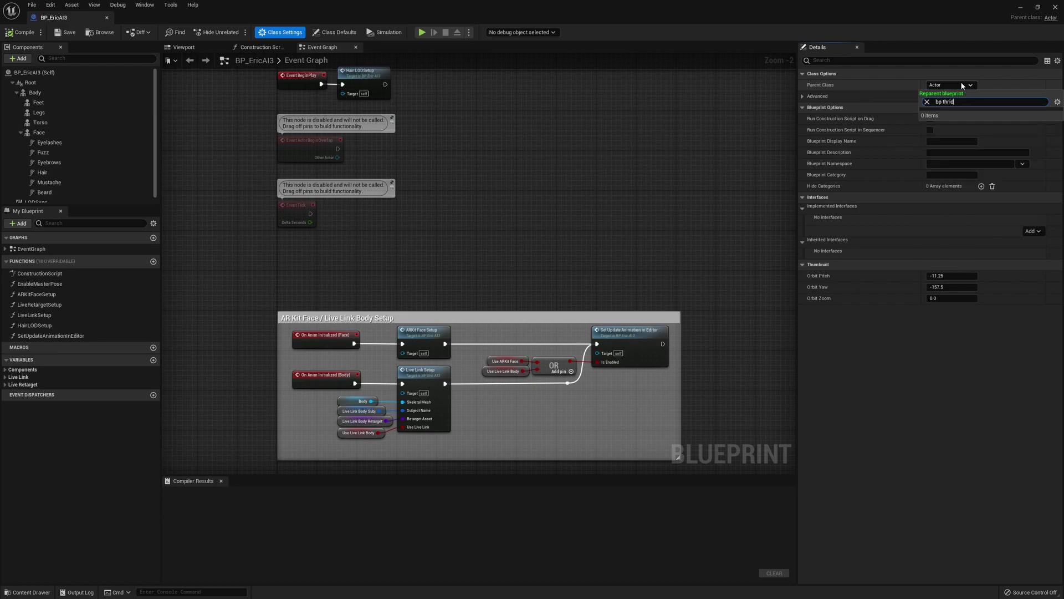
key("BackSpace")
key("BackSpace")
type("ior")
type("rd")
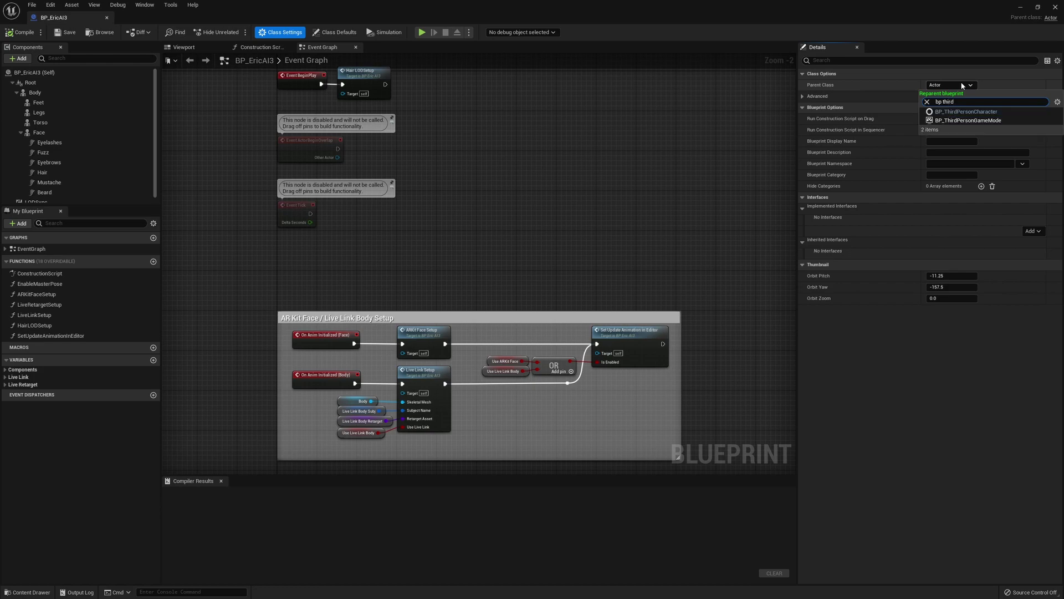
left_click(963, 112)
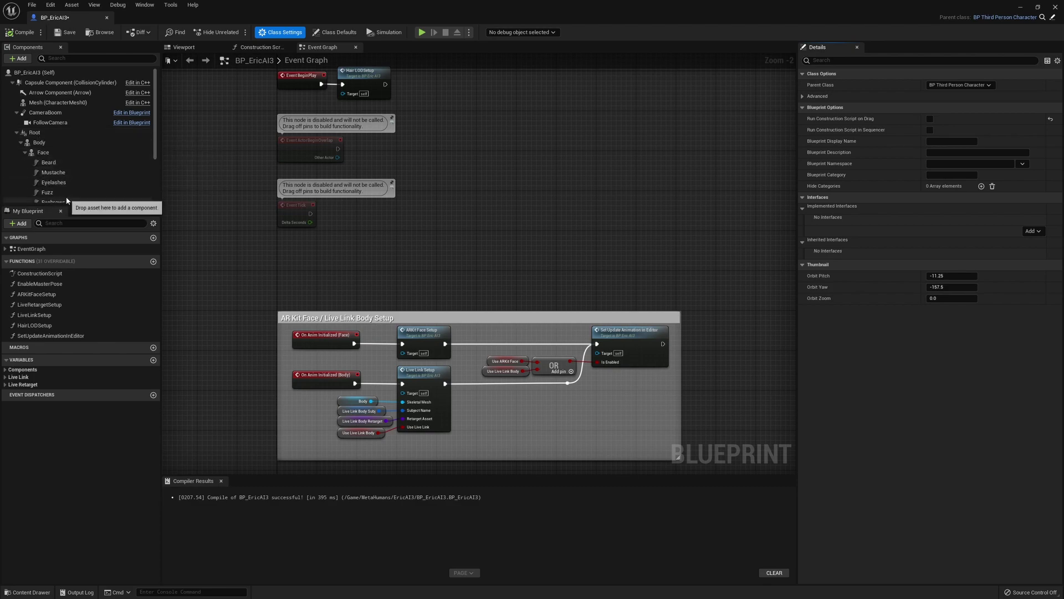
Step: Attach the Root component under the character Mesh and save BP_EricAI3
scroll(66, 199, "down", 1)
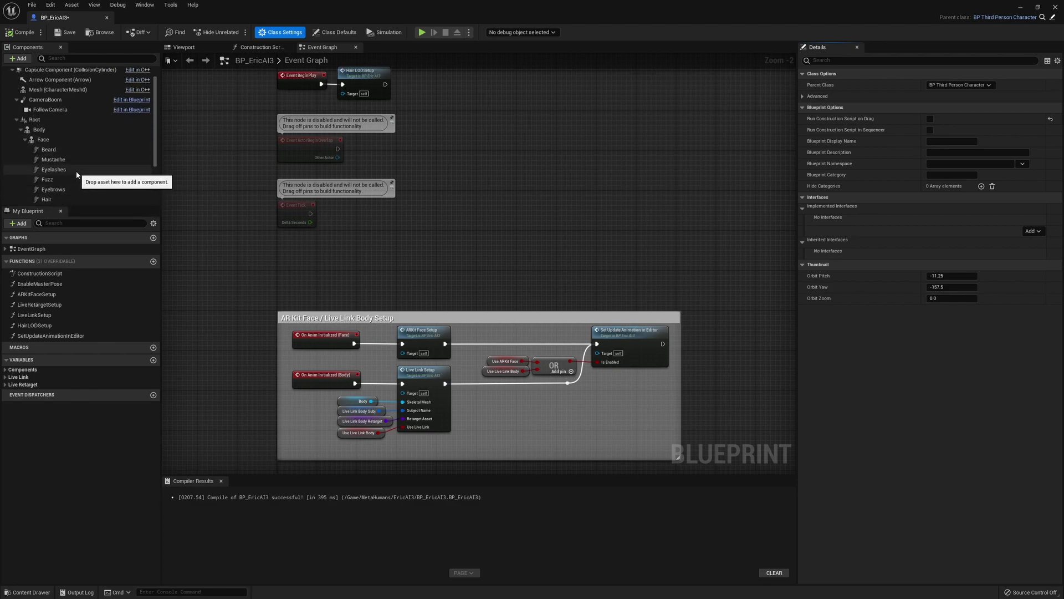
scroll(70, 168, "up", 1)
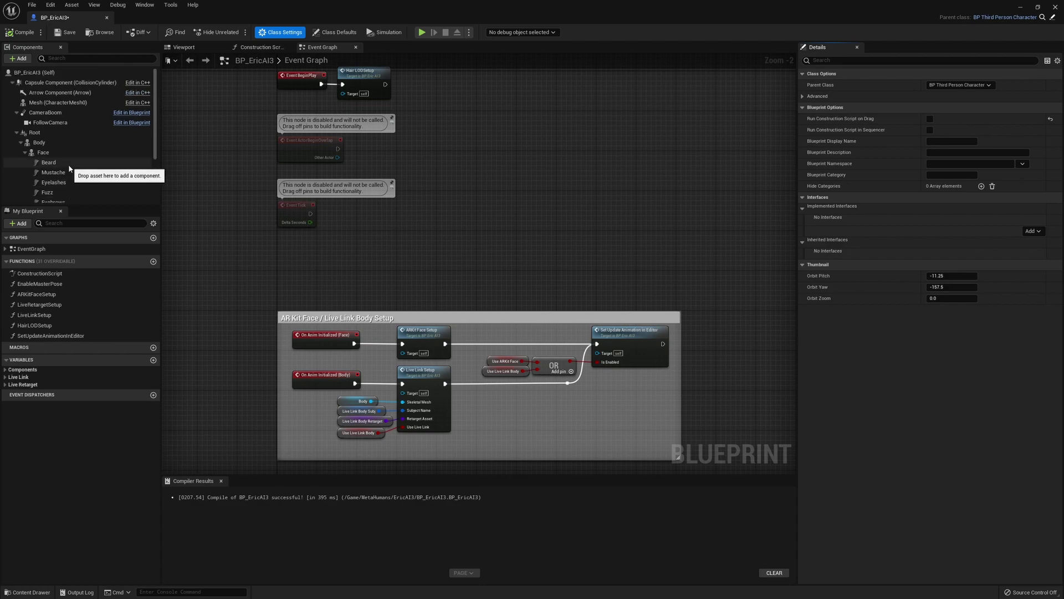
left_click(37, 133)
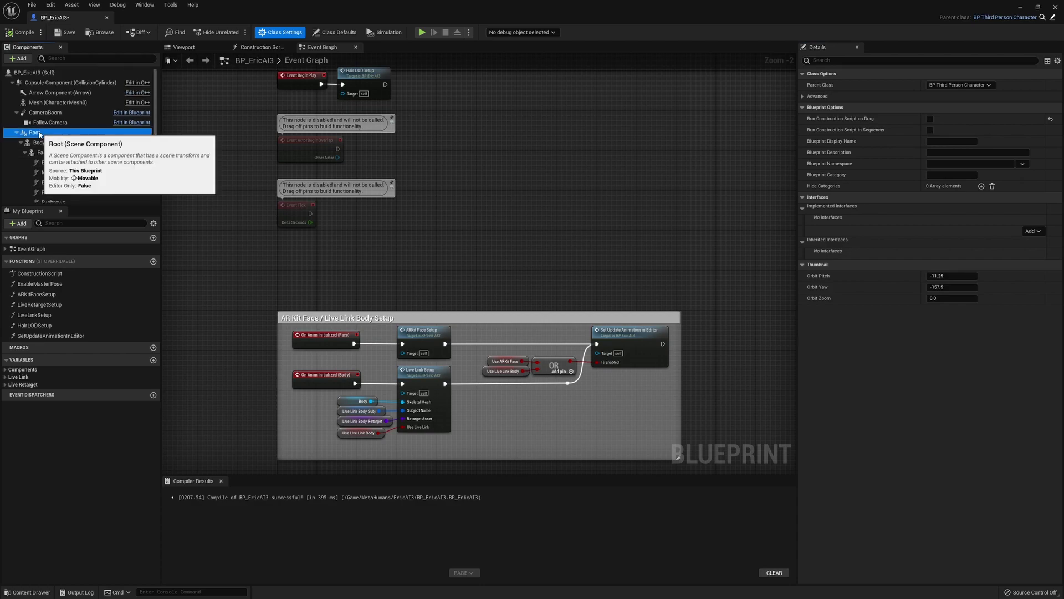
left_click_drag(40, 134, 42, 105)
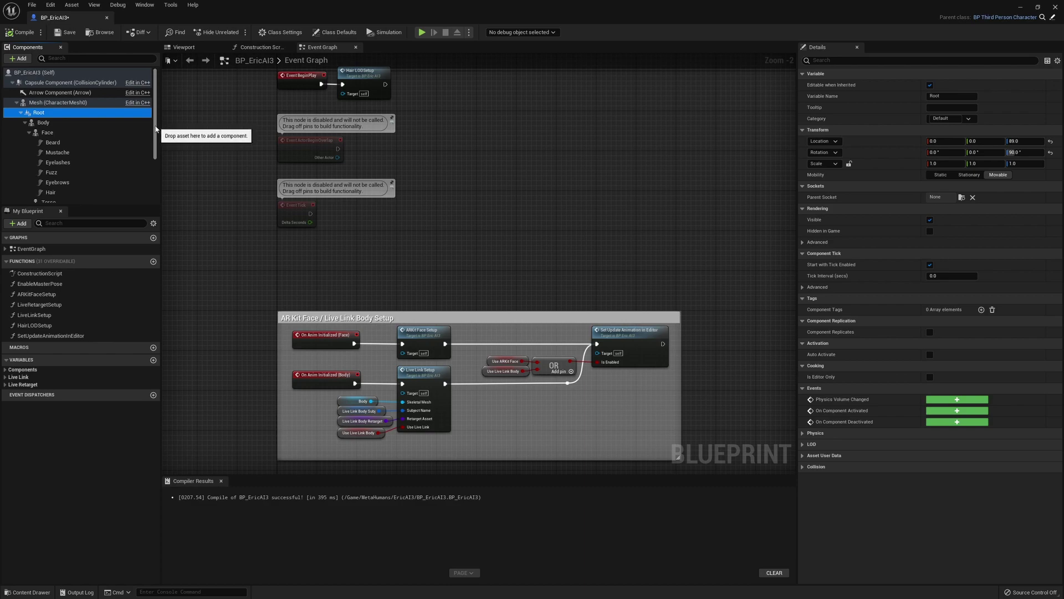
scroll(157, 134, "down", 1)
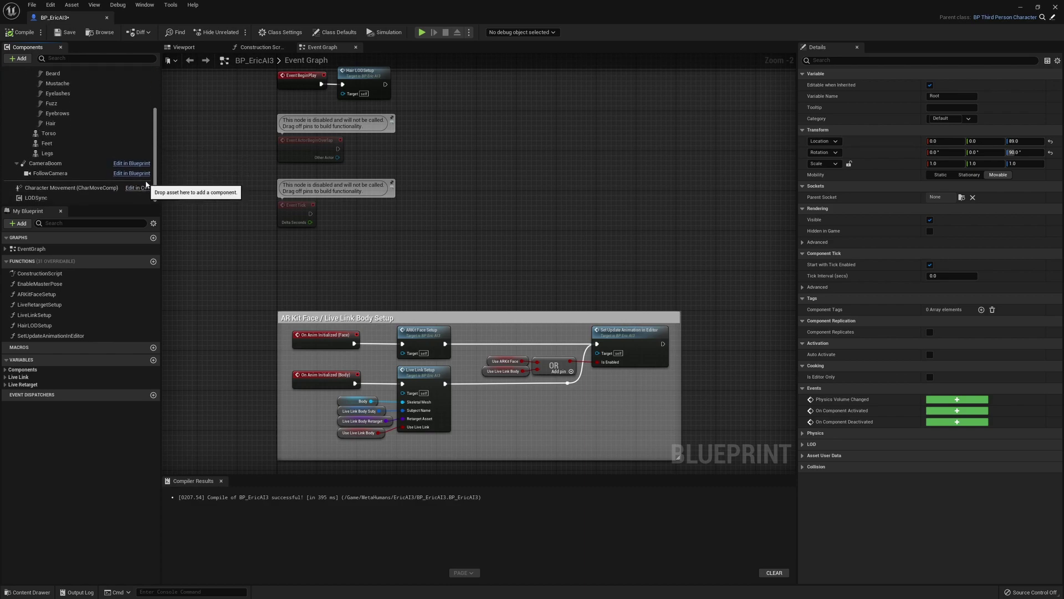
scroll(158, 103, "up", 1)
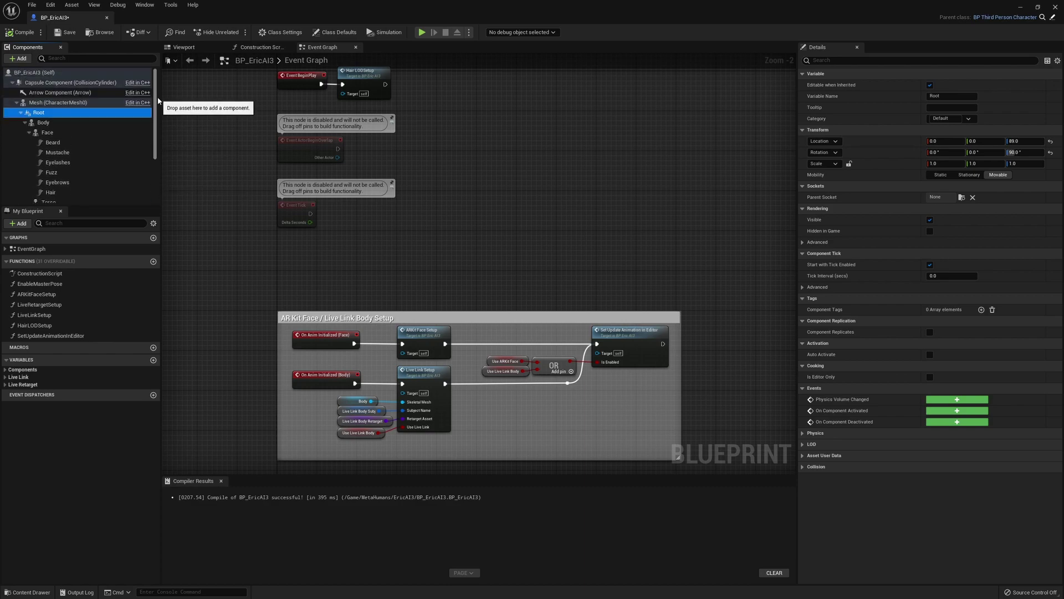
left_click(64, 35)
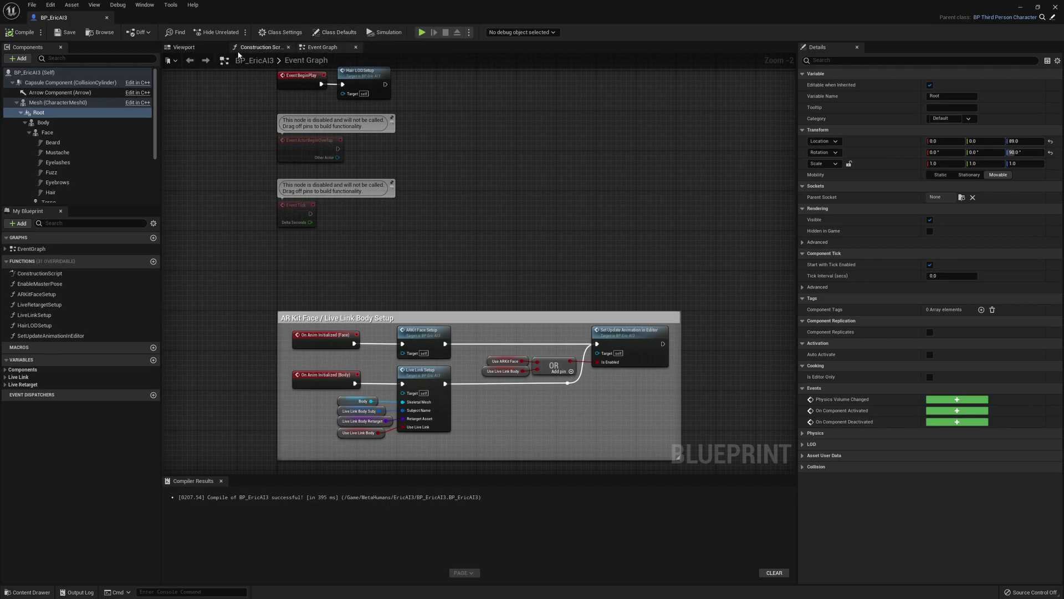
Step: Reset the Root component's location and rotation to zero, then save BP_EricAI3
left_click(186, 47)
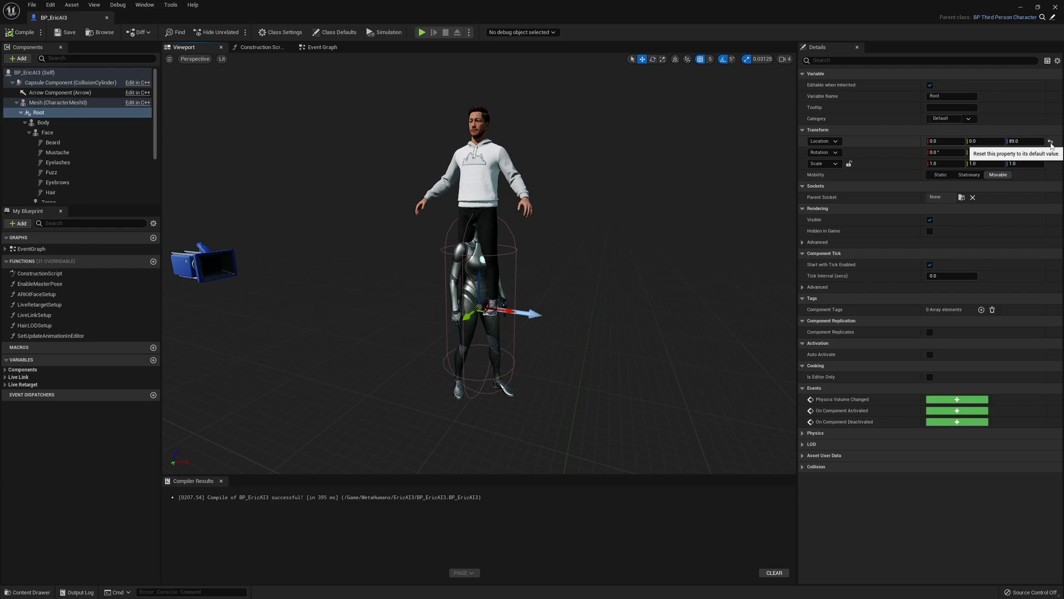
left_click(1051, 143)
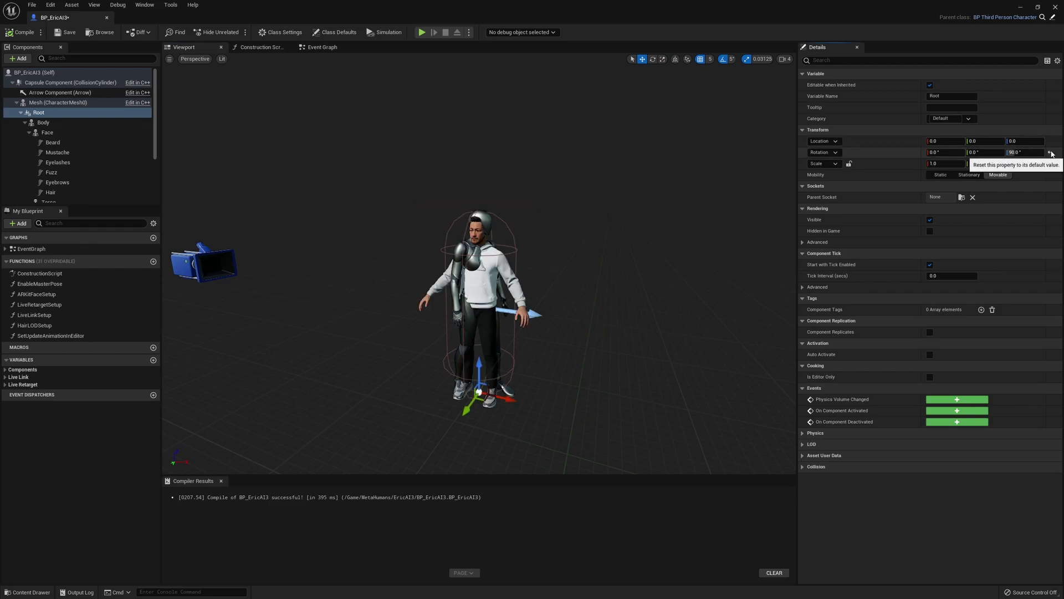
left_click(1052, 153)
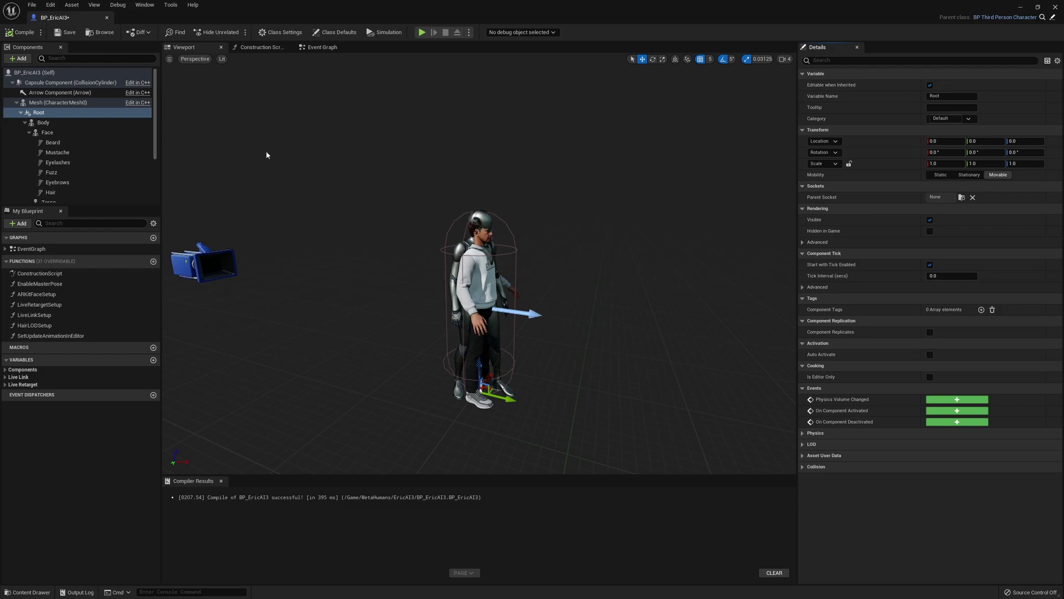
left_click(66, 33)
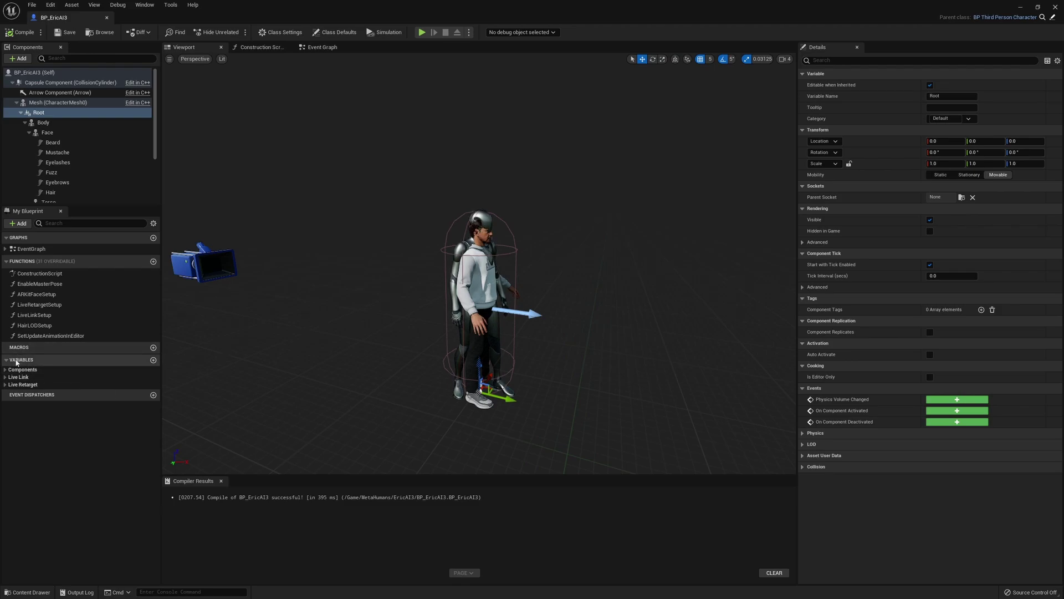
Step: Turn on the UseLiveRetargetMode variable's default value, then compile and save BP_EricAI3
left_click(5, 385)
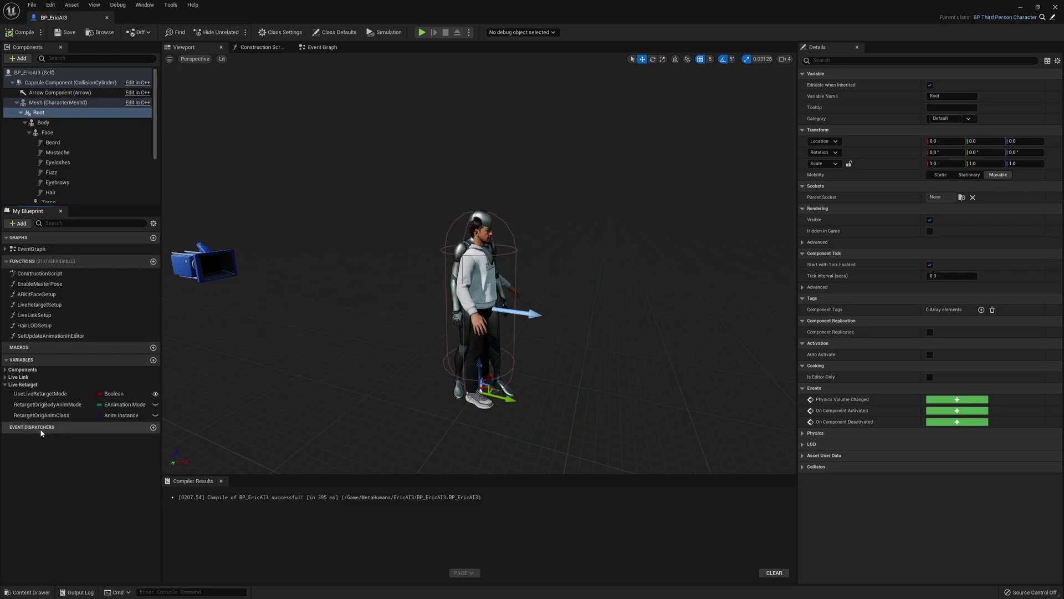
left_click(51, 394)
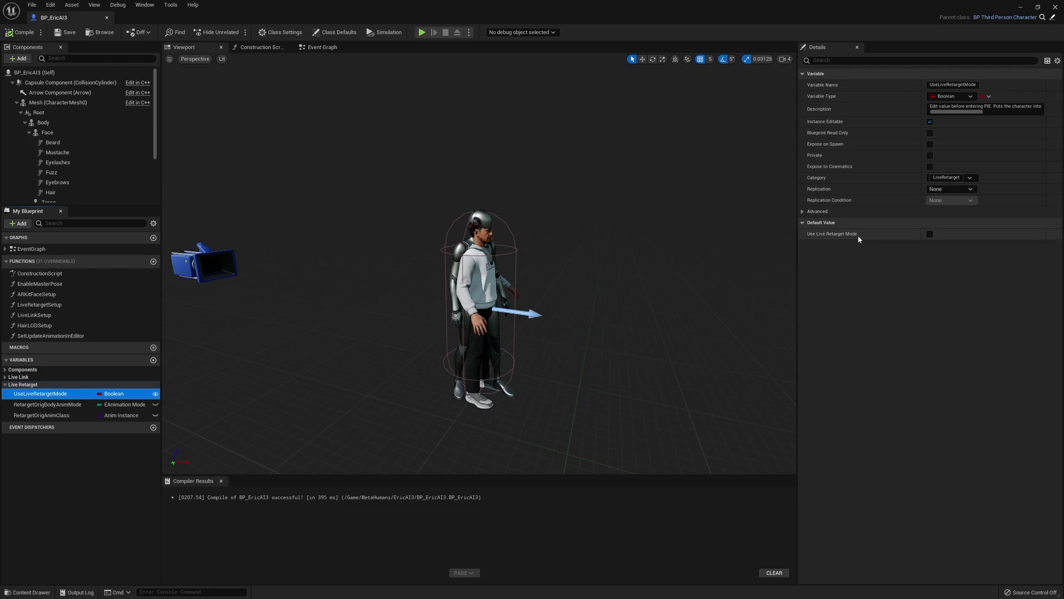
left_click(930, 234)
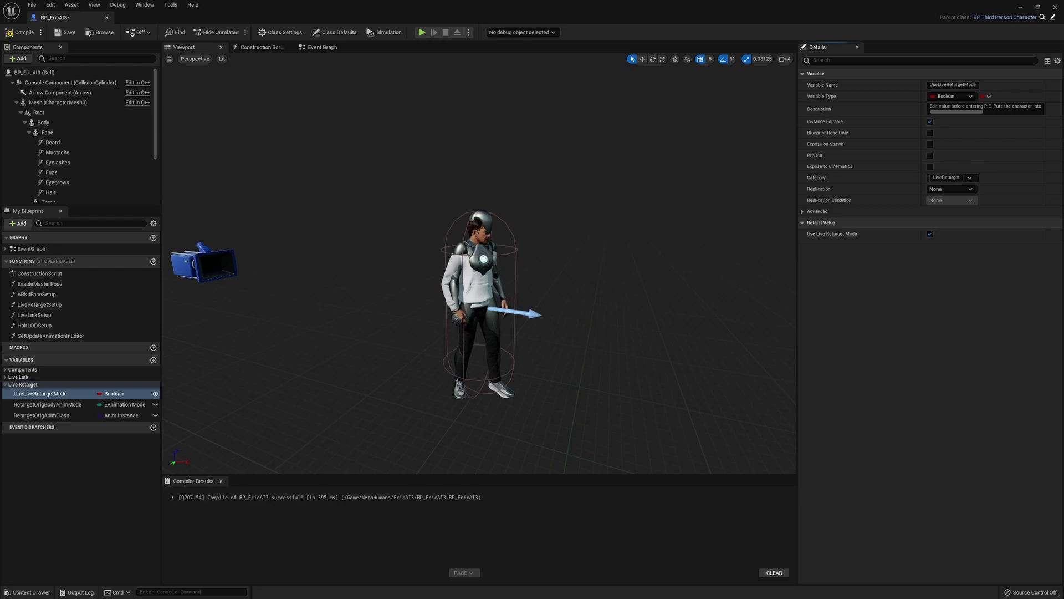
scroll(487, 327, "up", 3)
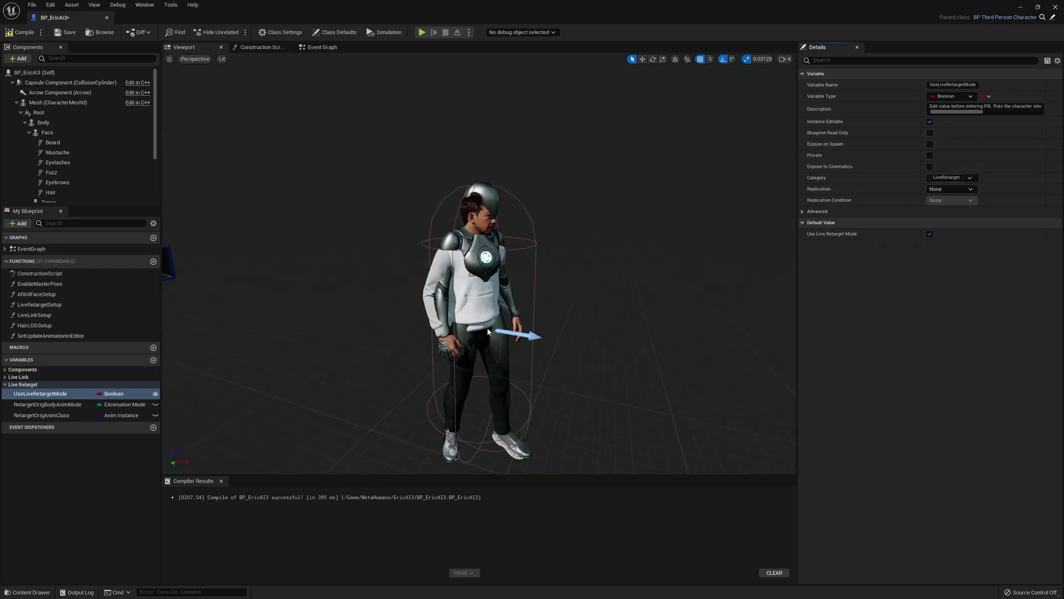
scroll(488, 331, "up", 4)
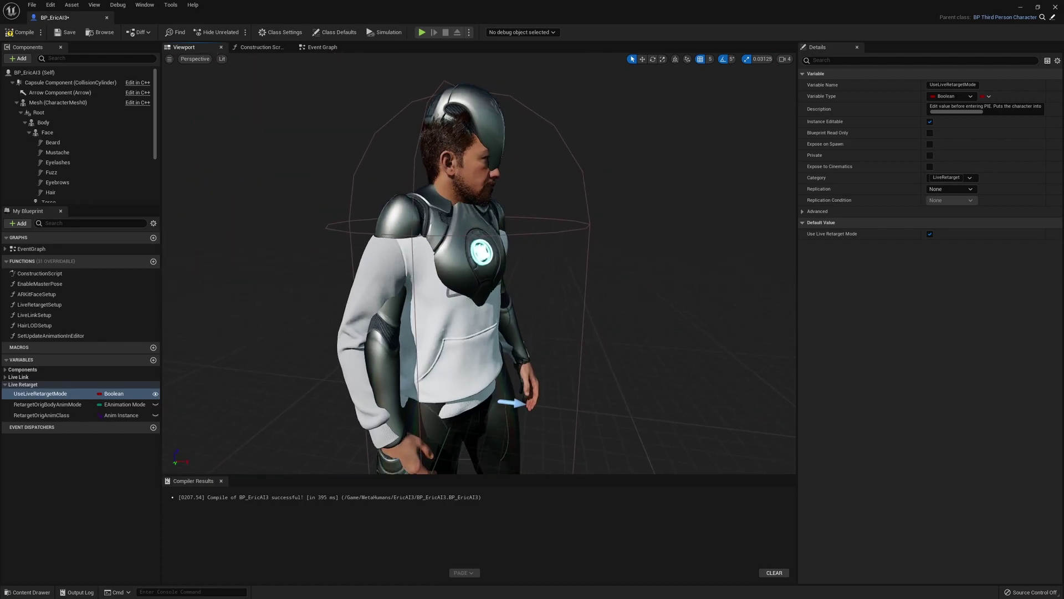
scroll(487, 331, "down", 2)
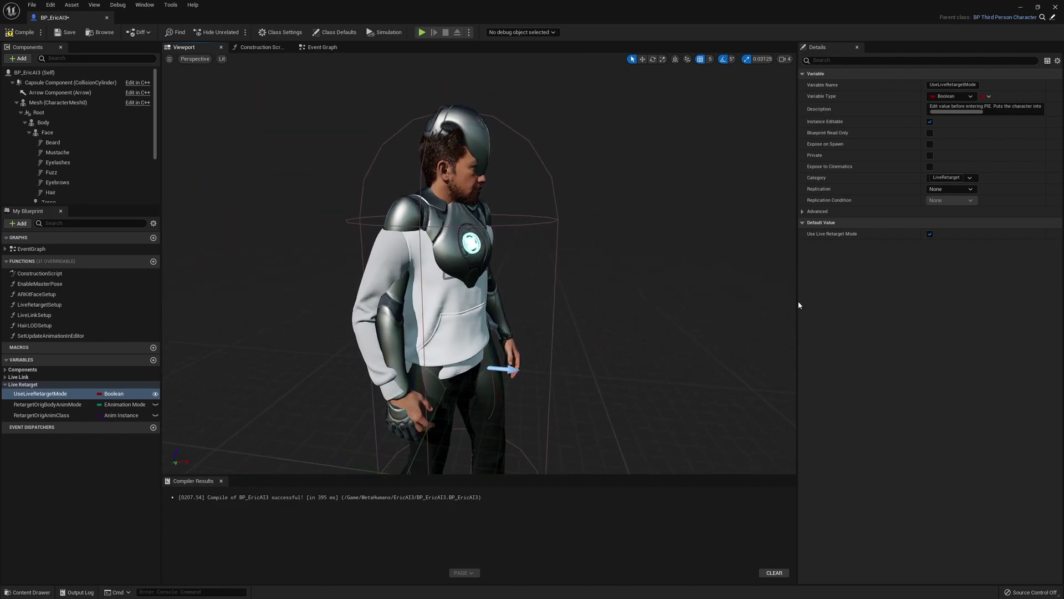
left_click(929, 235)
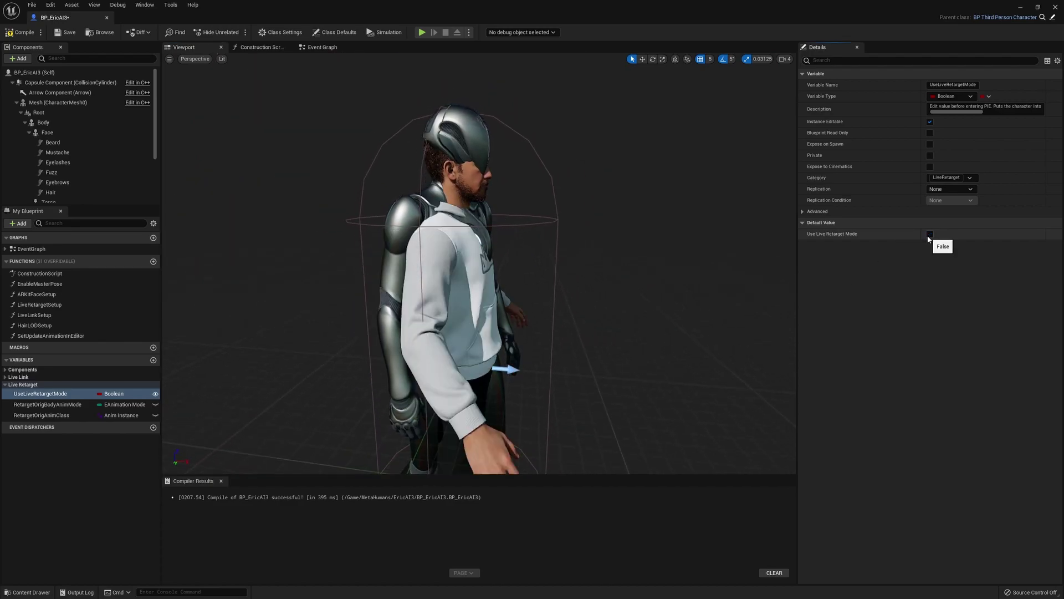
left_click(929, 235)
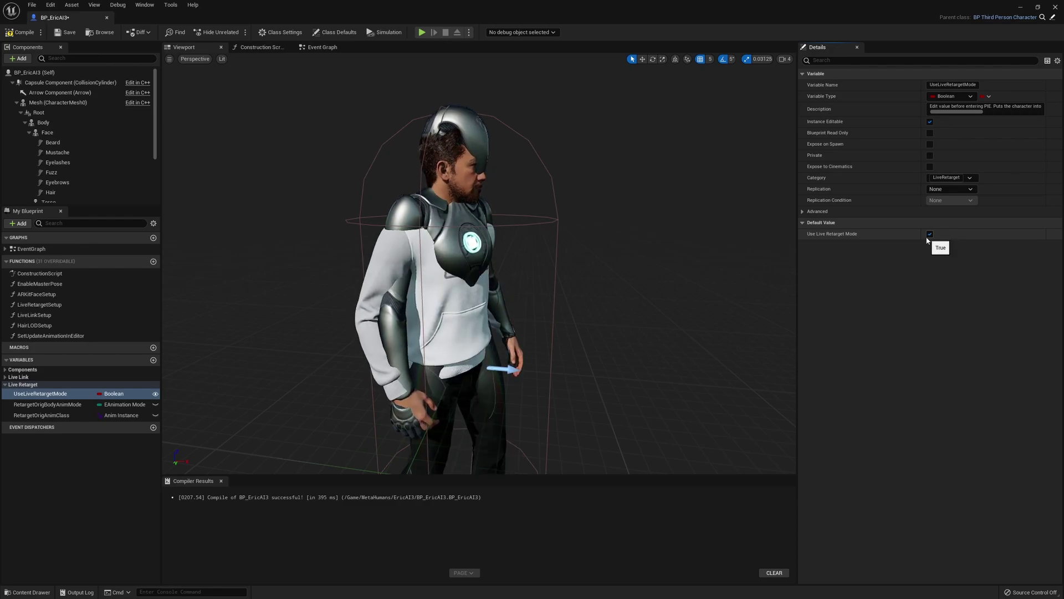
left_click(24, 33)
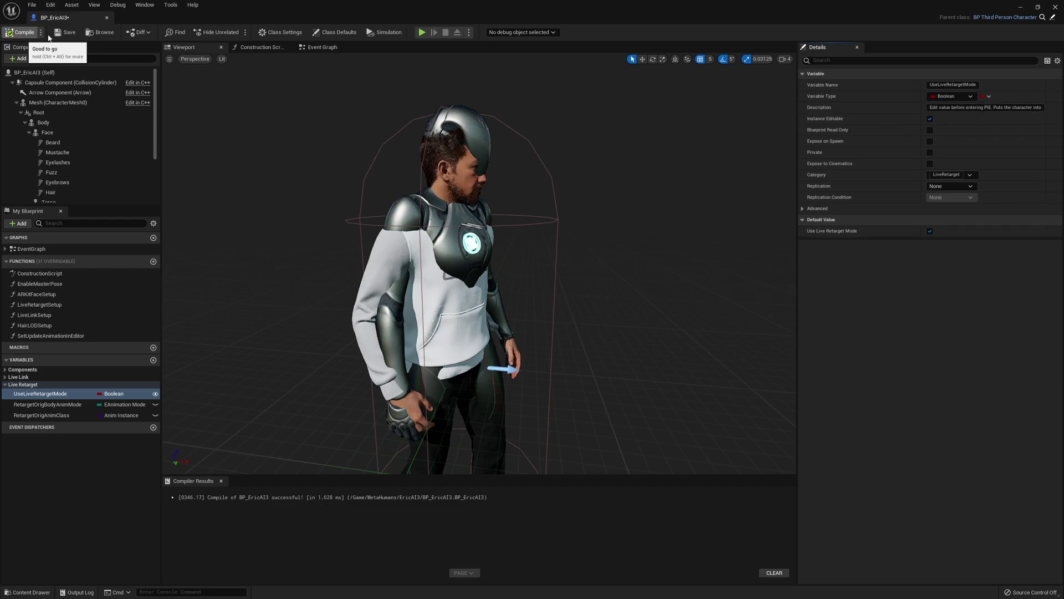
left_click(59, 33)
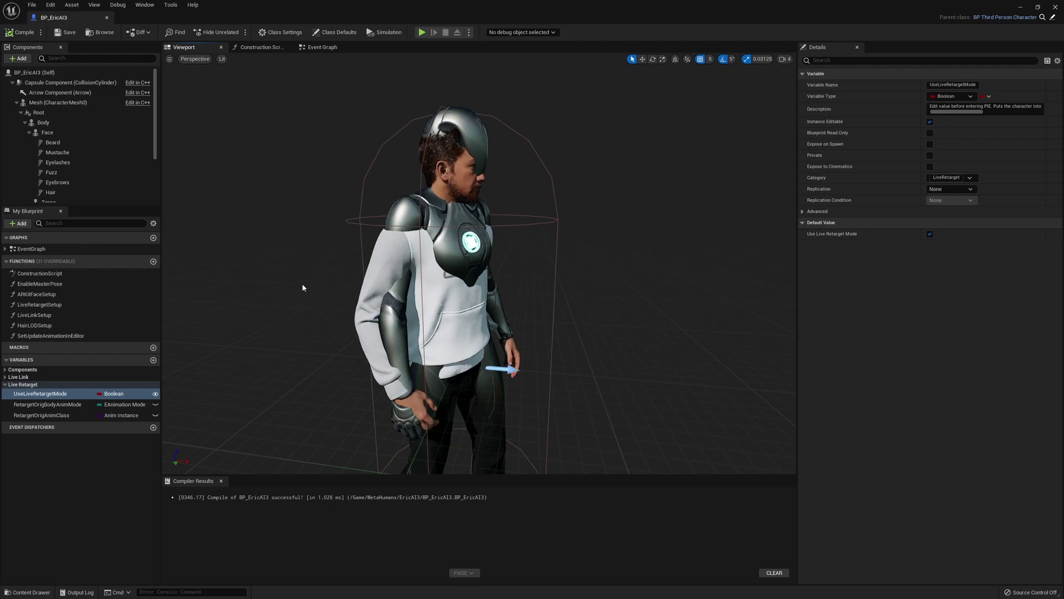
Step: Set the body mesh's Visibility Based Anim Tick Option to Always Tick Pose and Refresh Bones
left_click(48, 104)
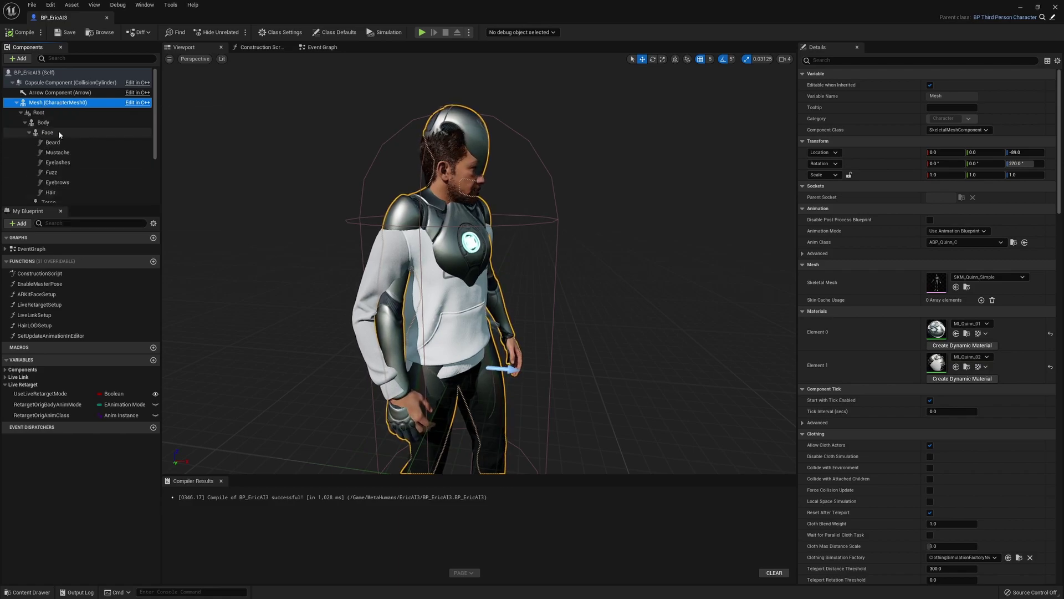
left_click(823, 60)
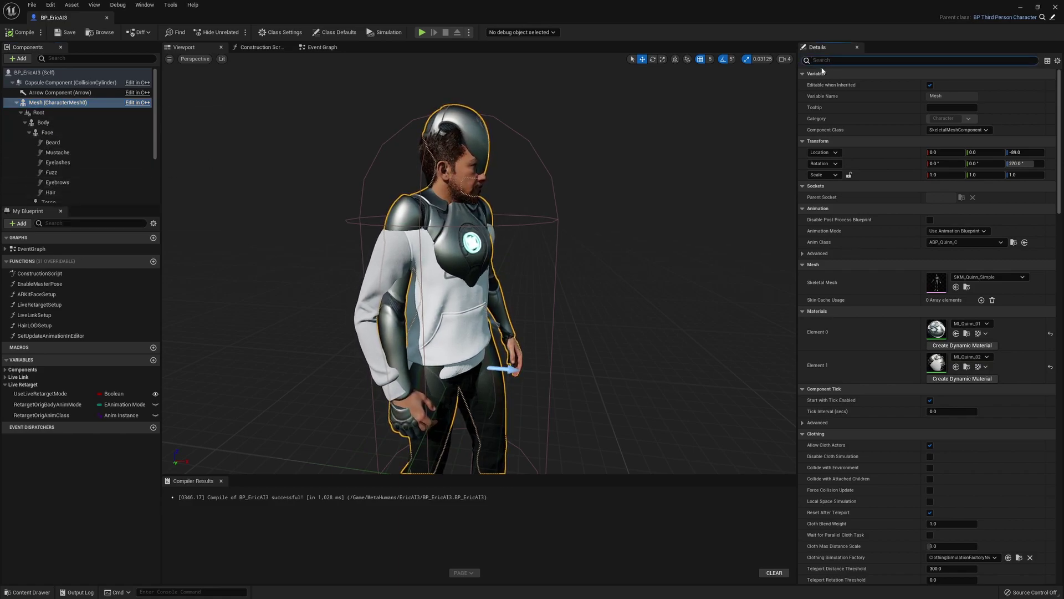
type("vis")
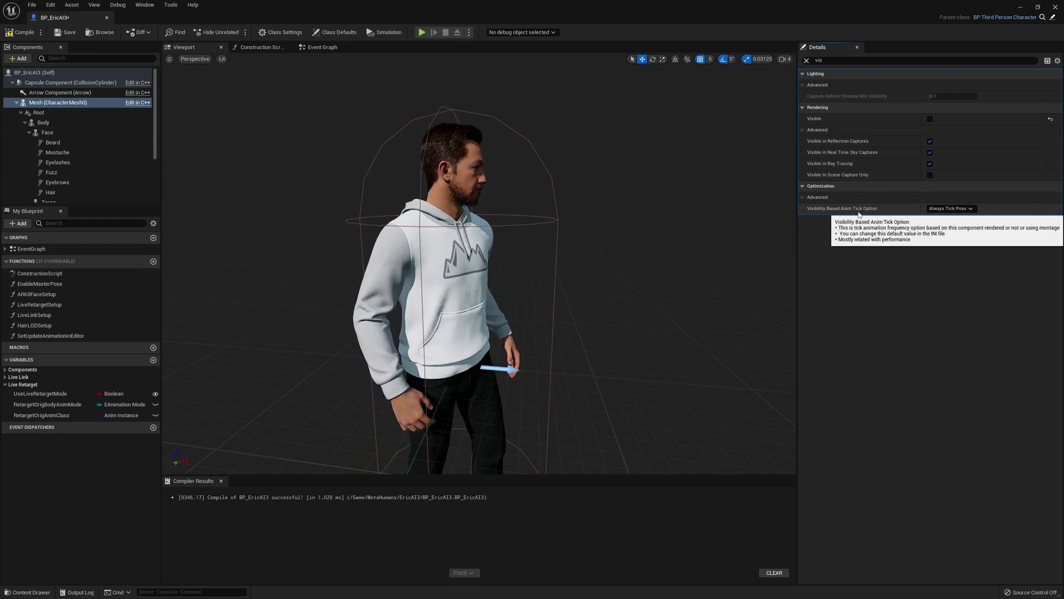
left_click(939, 208)
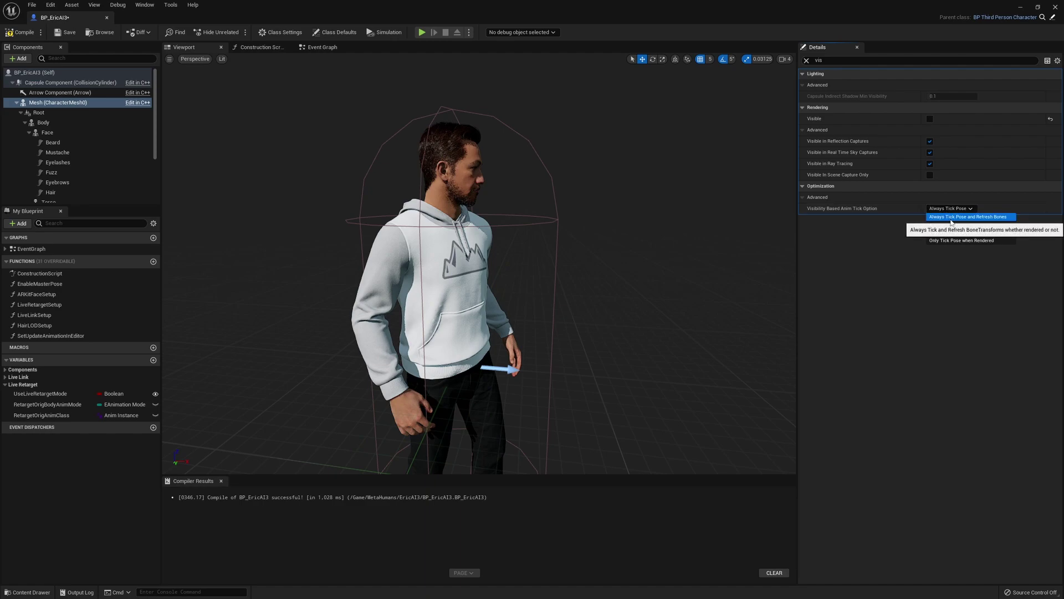
left_click(951, 218)
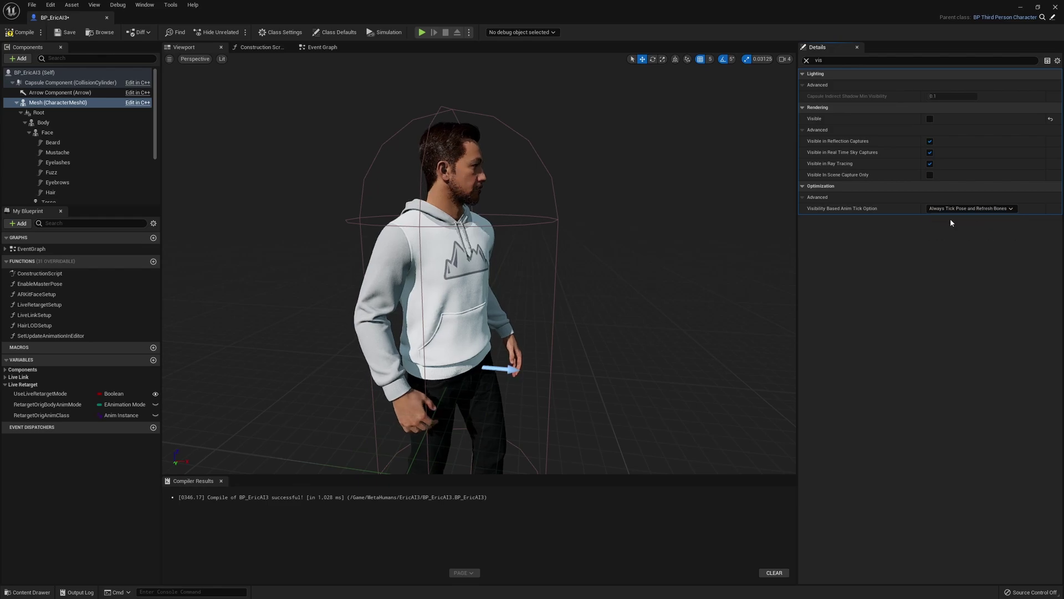
Step: Compile, save and close BP_EricAI3, returning to the LV_BeachHouse level
left_click(20, 33)
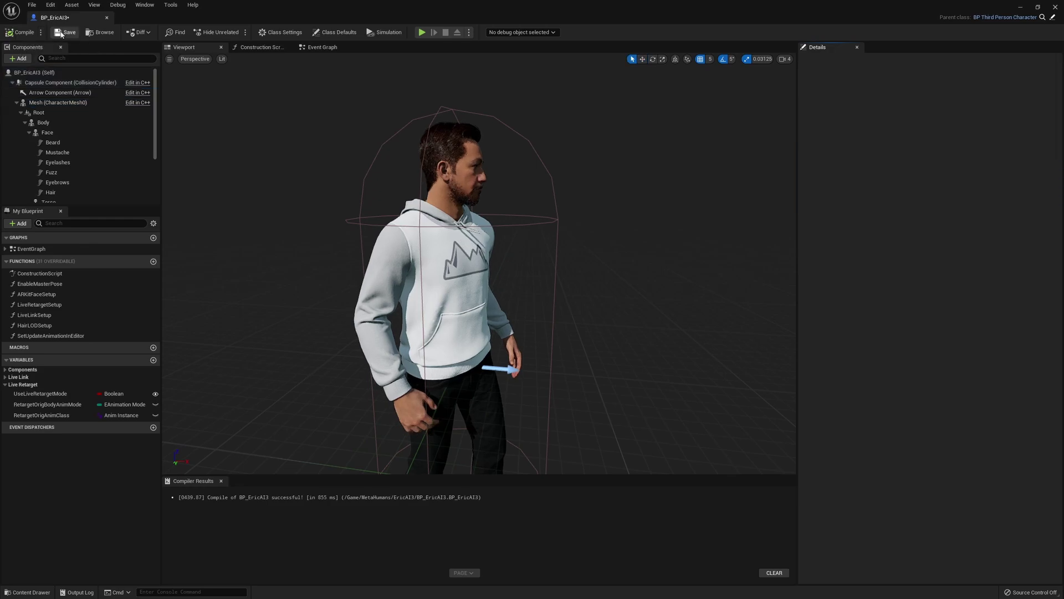
left_click(66, 33)
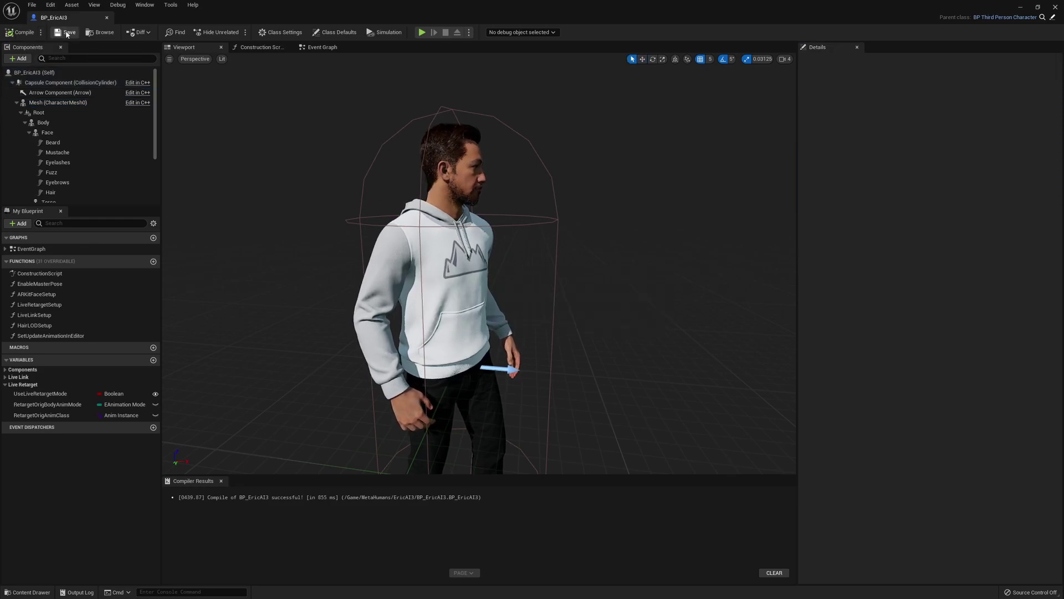
left_click(1056, 7)
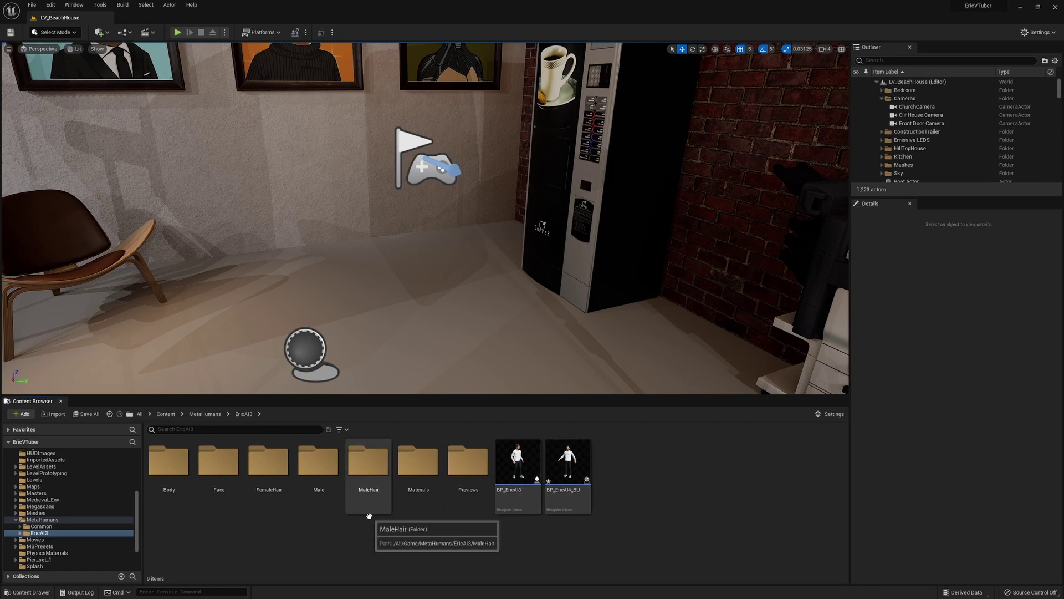
left_click(138, 527)
scroll(138, 527, "down", 3)
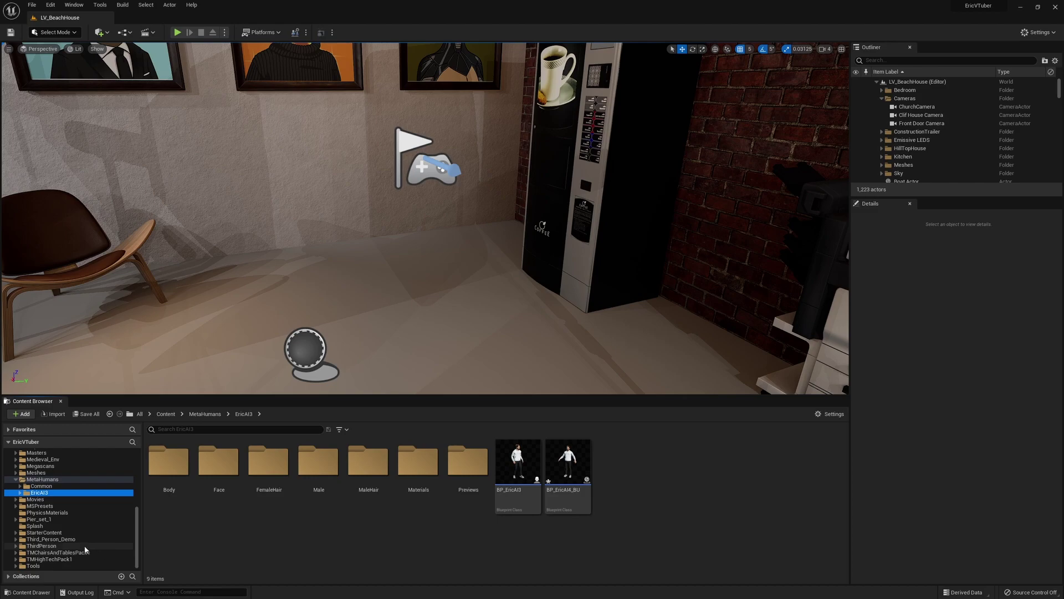
Step: Open BP_ThirdPersonGameMode from the ThirdPerson > Blueprints folder
left_click(41, 546)
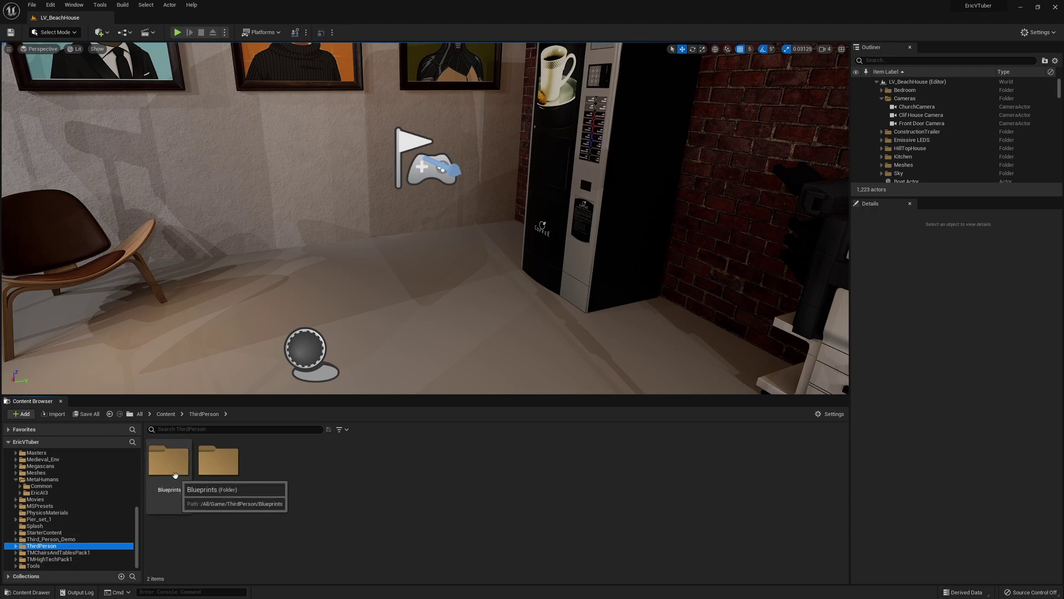
double_click(169, 460)
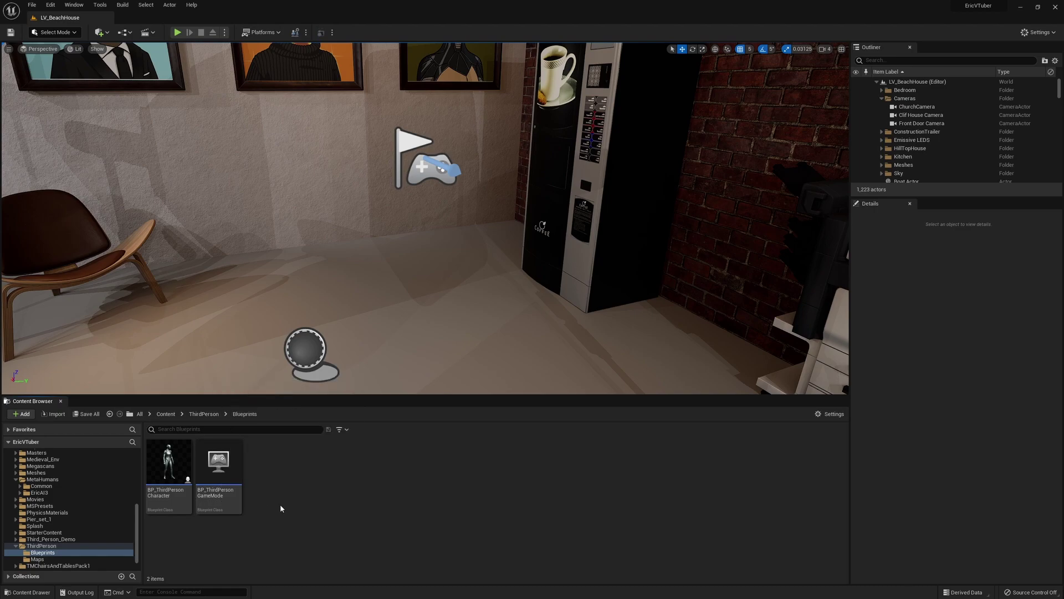
double_click(214, 468)
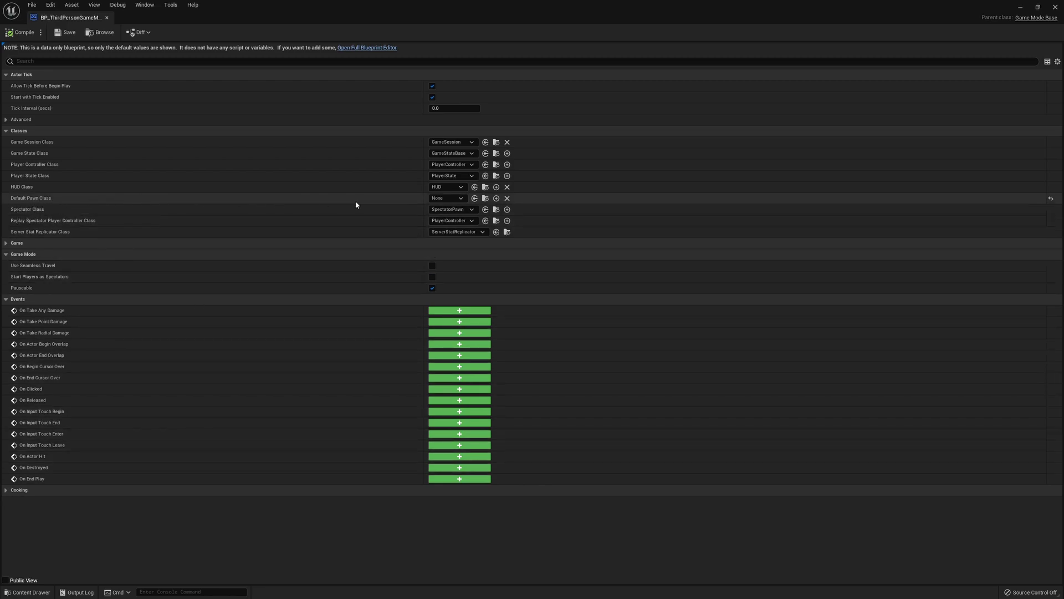
Step: Make BP_EricAI3 the Default Pawn Class, then compile, save and close the game mode
left_click(461, 199)
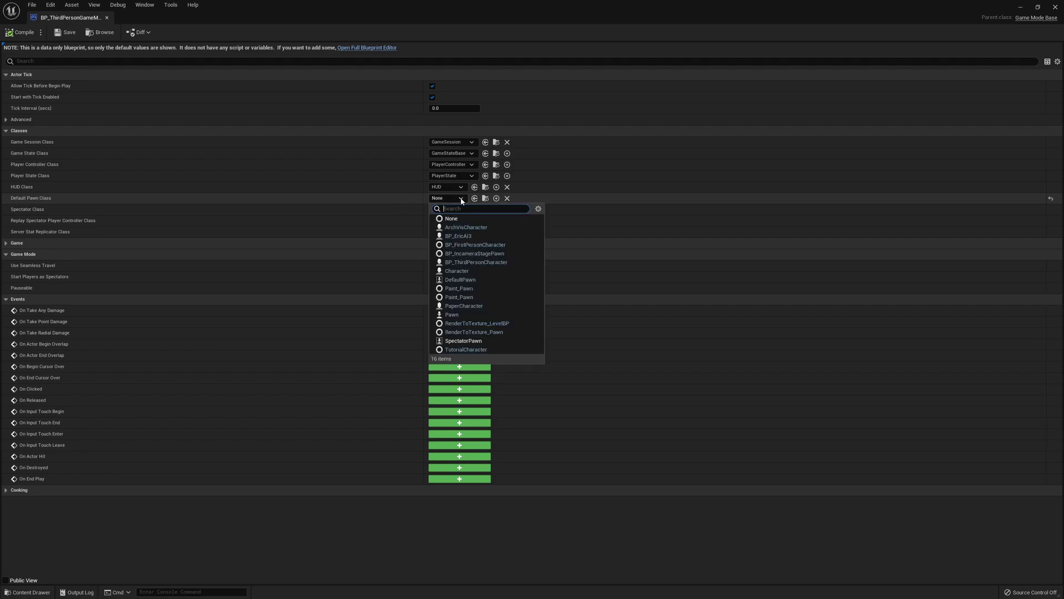
left_click(452, 237)
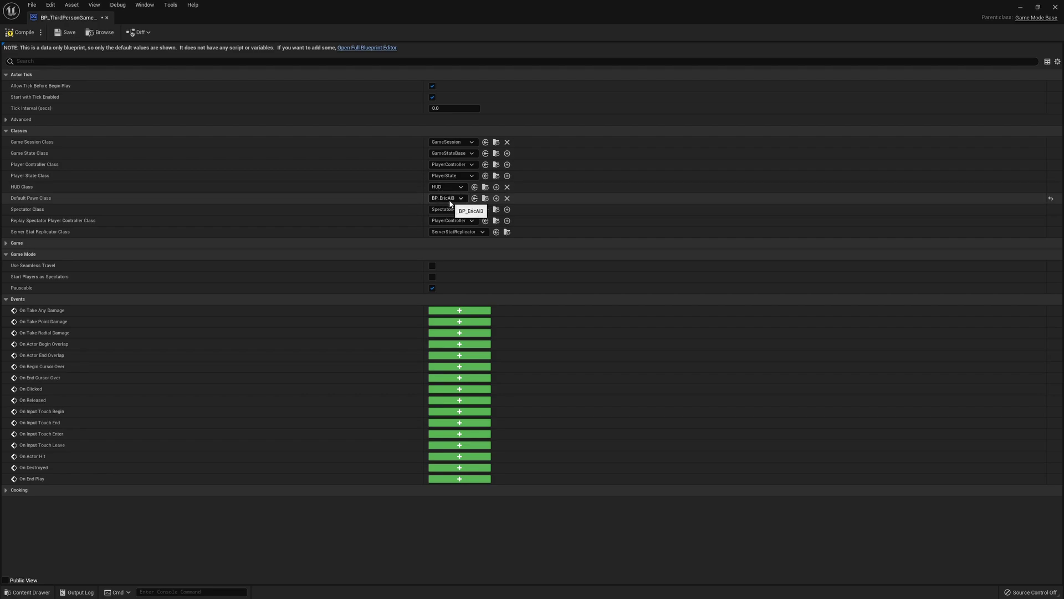
left_click(19, 35)
left_click(69, 33)
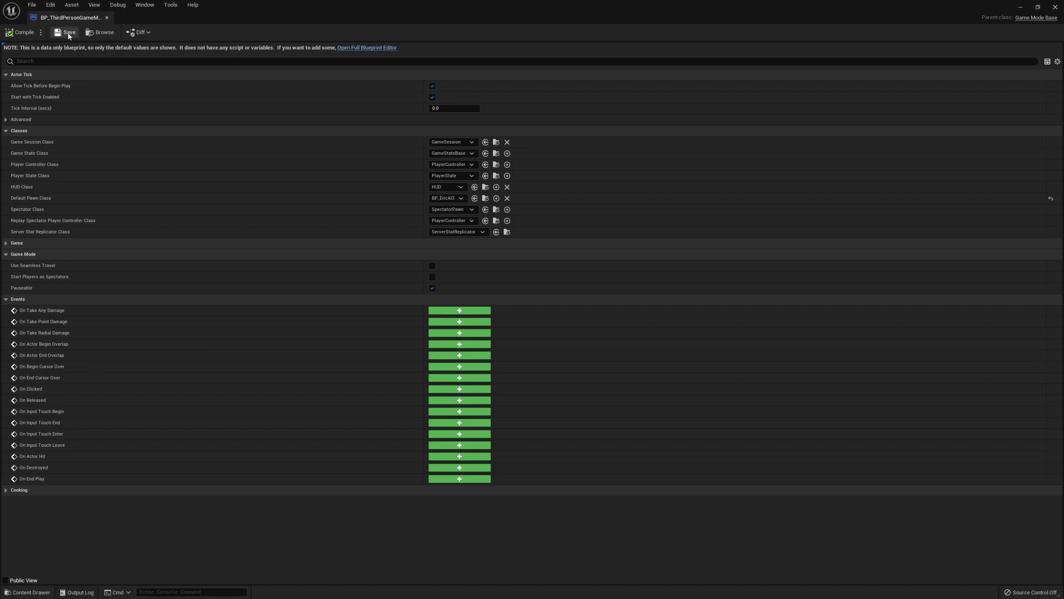
left_click(1054, 7)
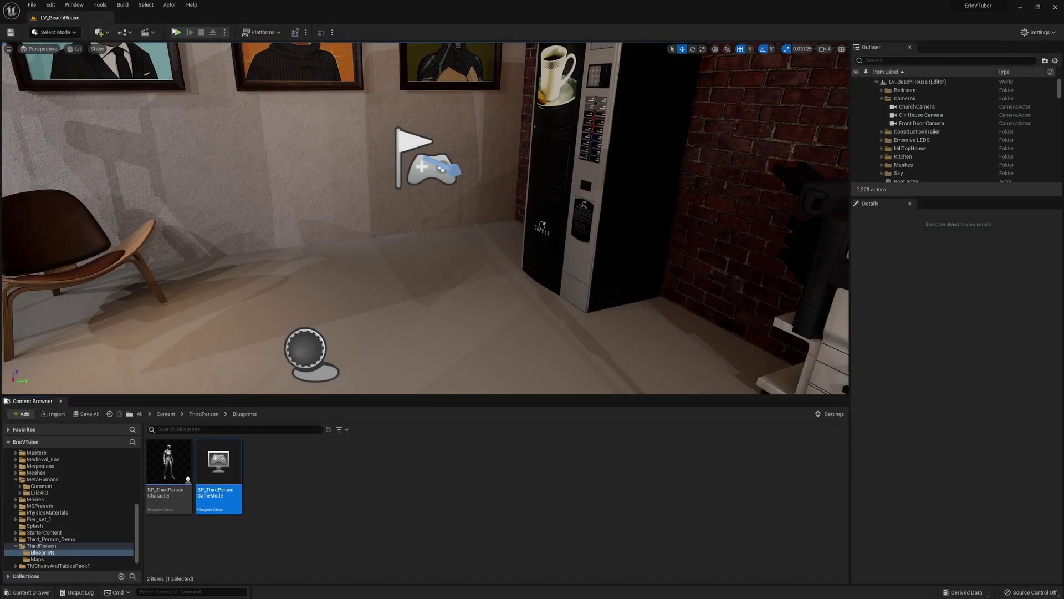
Step: Play the level in the editor and walk the MetaHuman back and forth with WASD
left_click(178, 33)
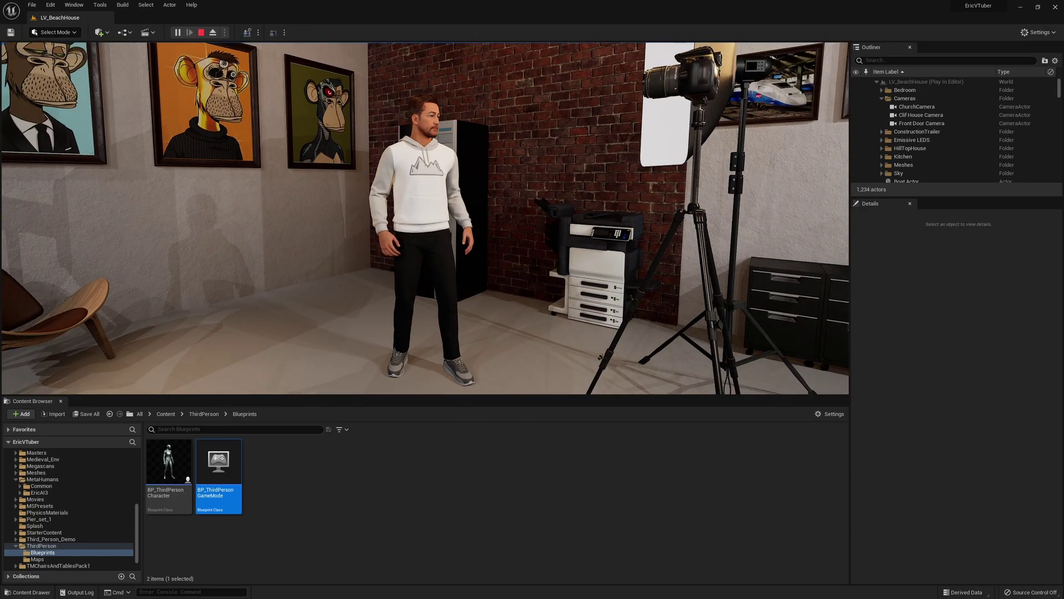
key("d")
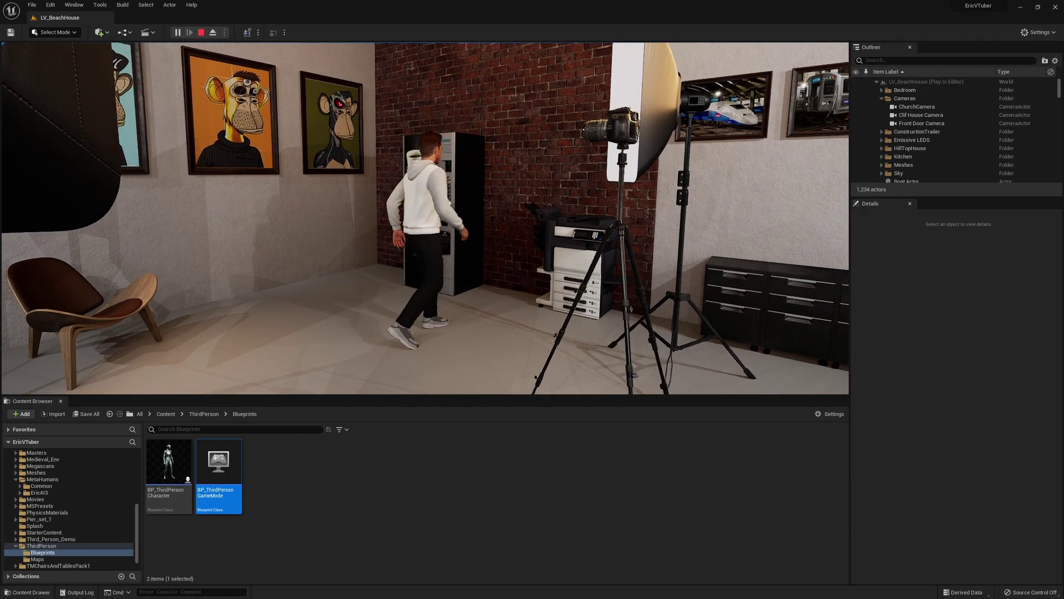
key("s")
key("w")
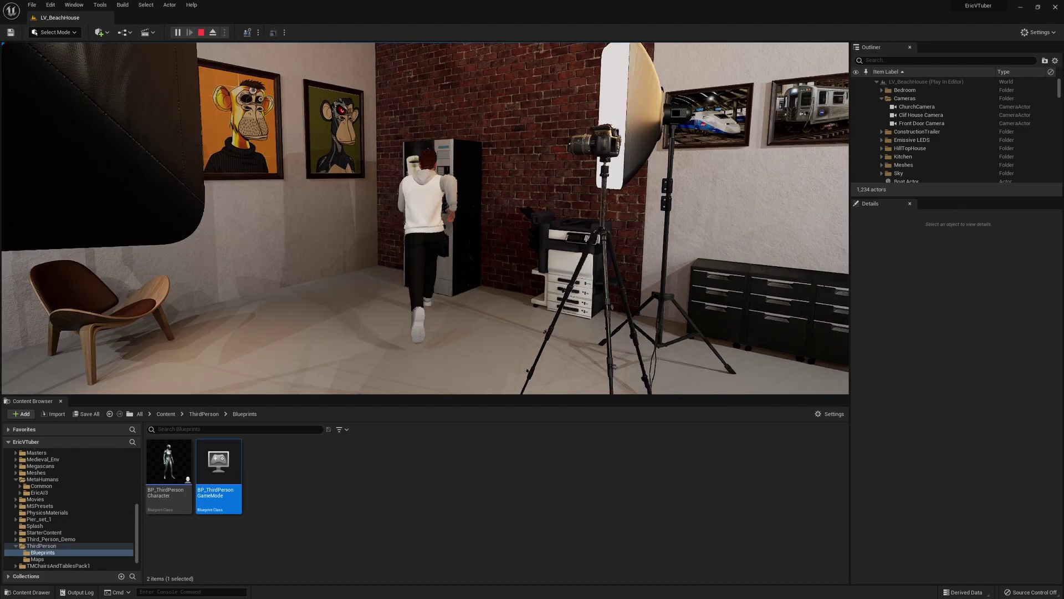
key("s")
key("w")
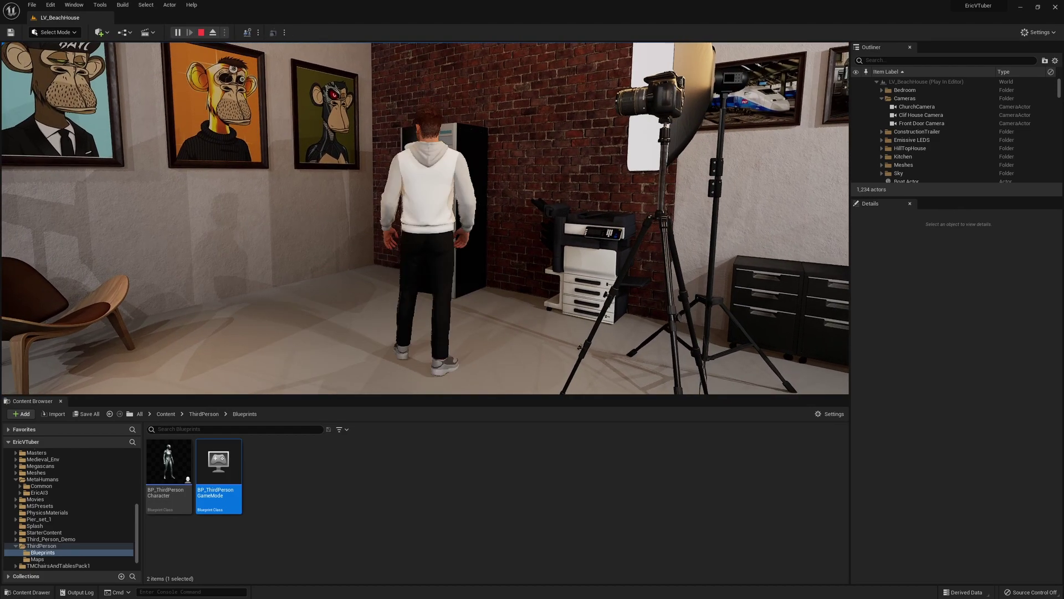
key("s")
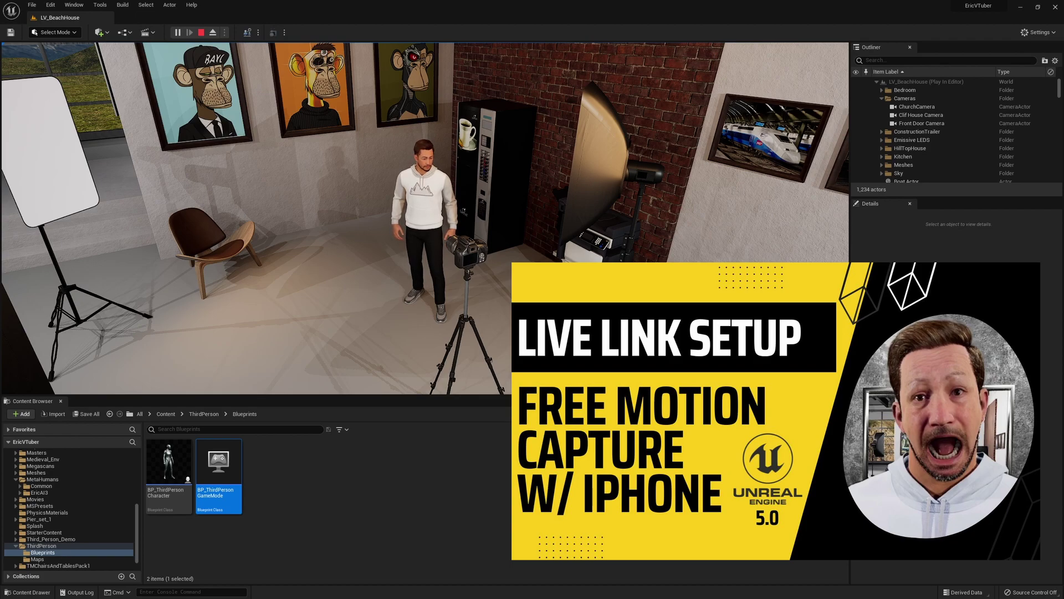
Step: Stop playing and reopen BP_EricAI3 from the MetaHumans > EricAI3 folder
key("Escape")
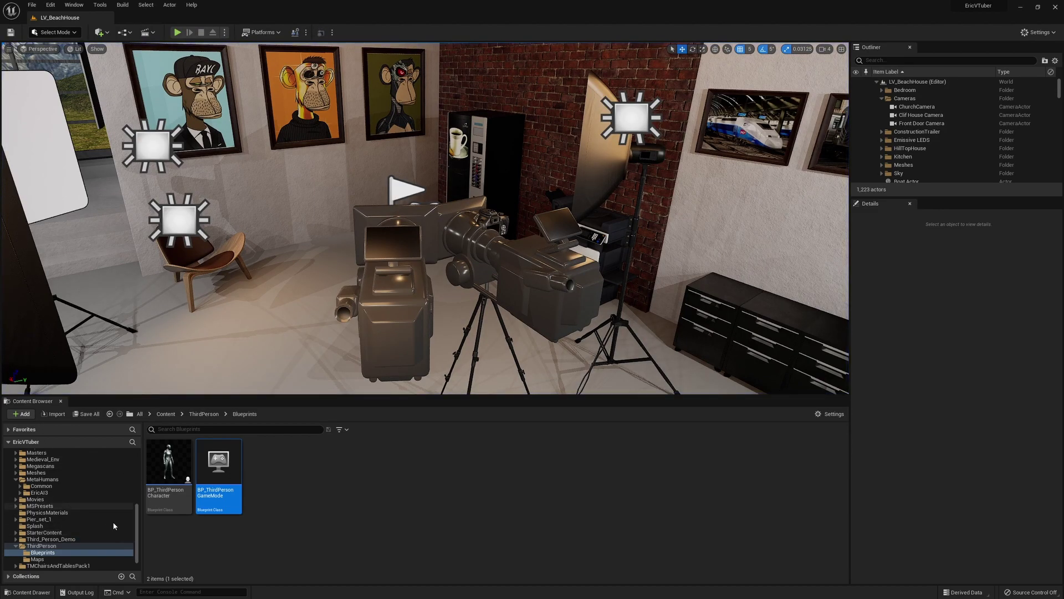
scroll(125, 526, "up", 3)
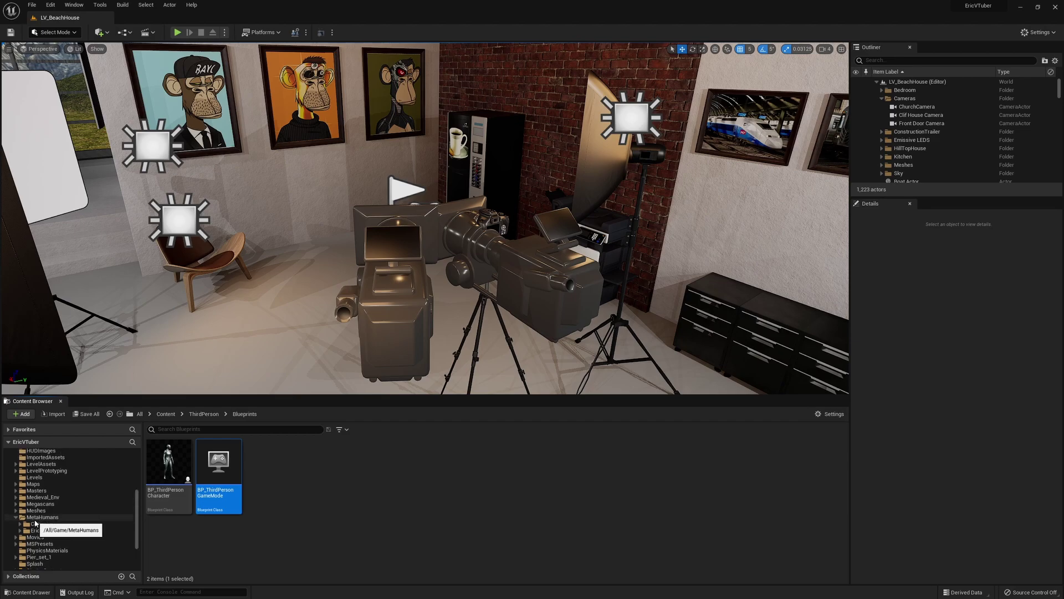
left_click(38, 531)
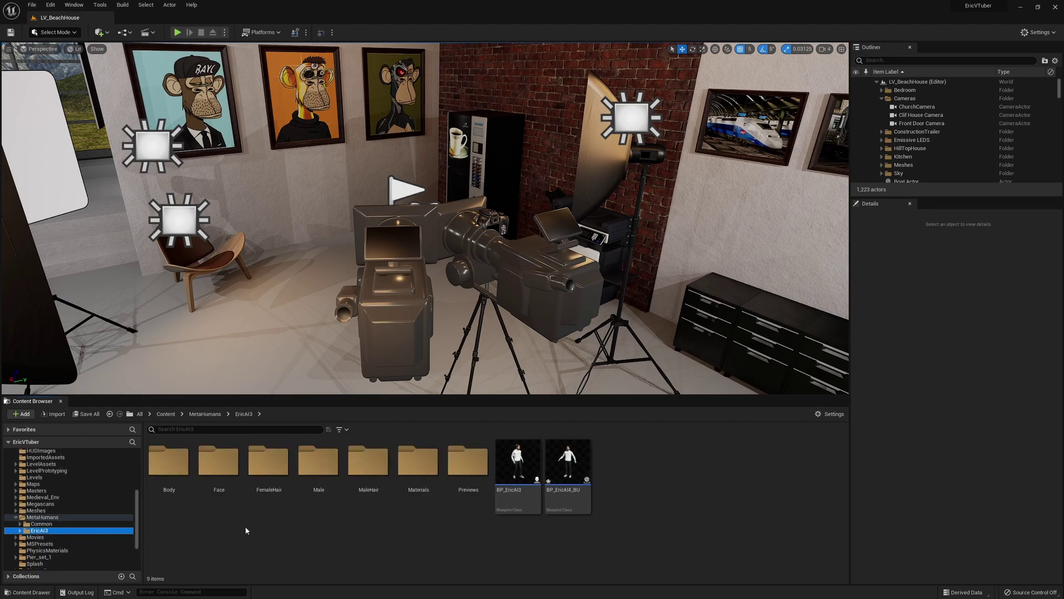
mouse_move(553, 493)
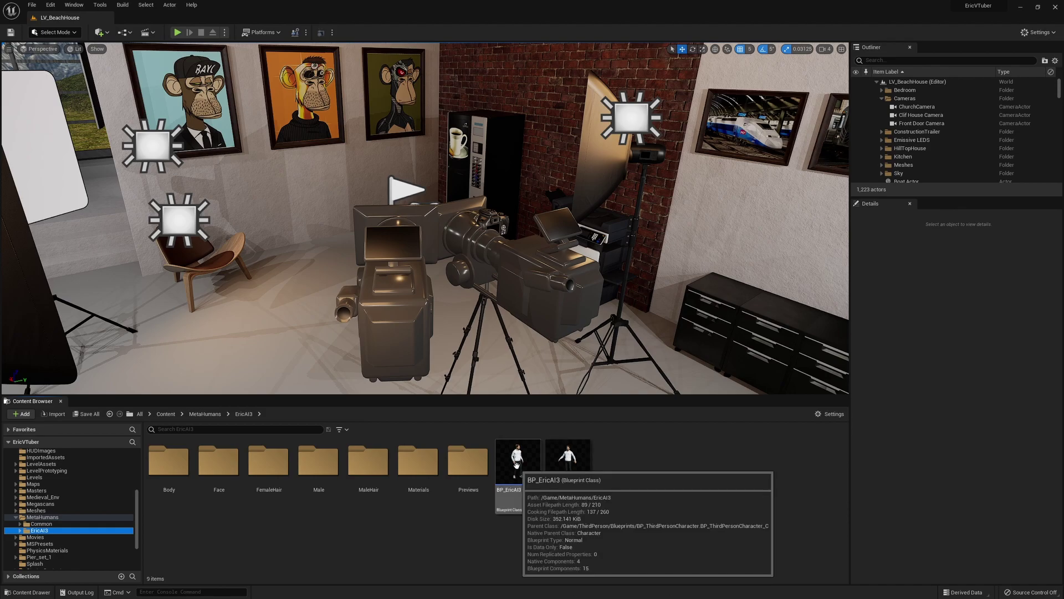
double_click(516, 464)
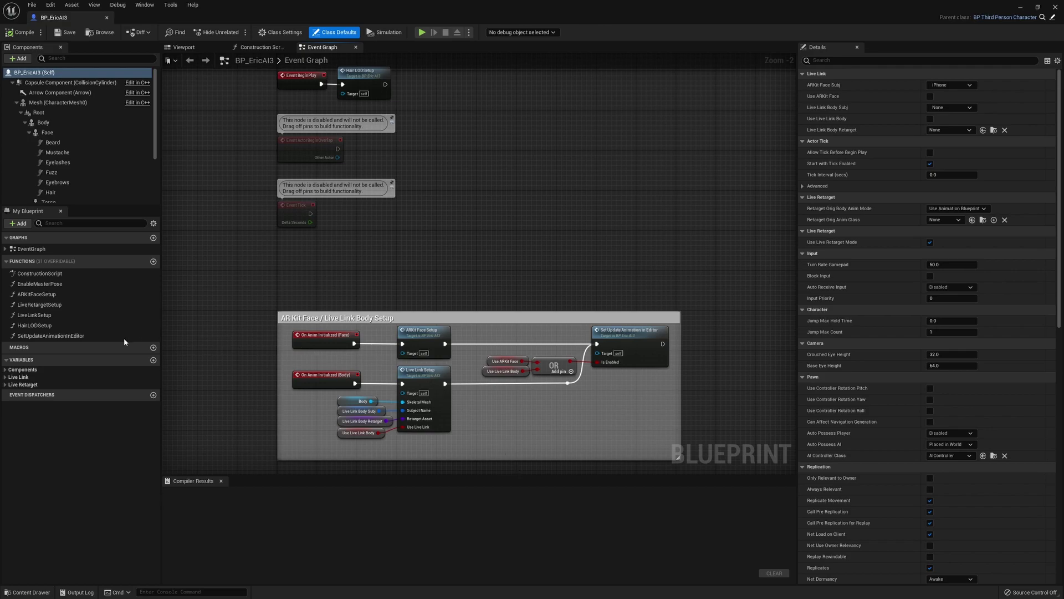
Step: Set the ARKitFaceSubj variable's default Live Link subject to iPhone
left_click(17, 378)
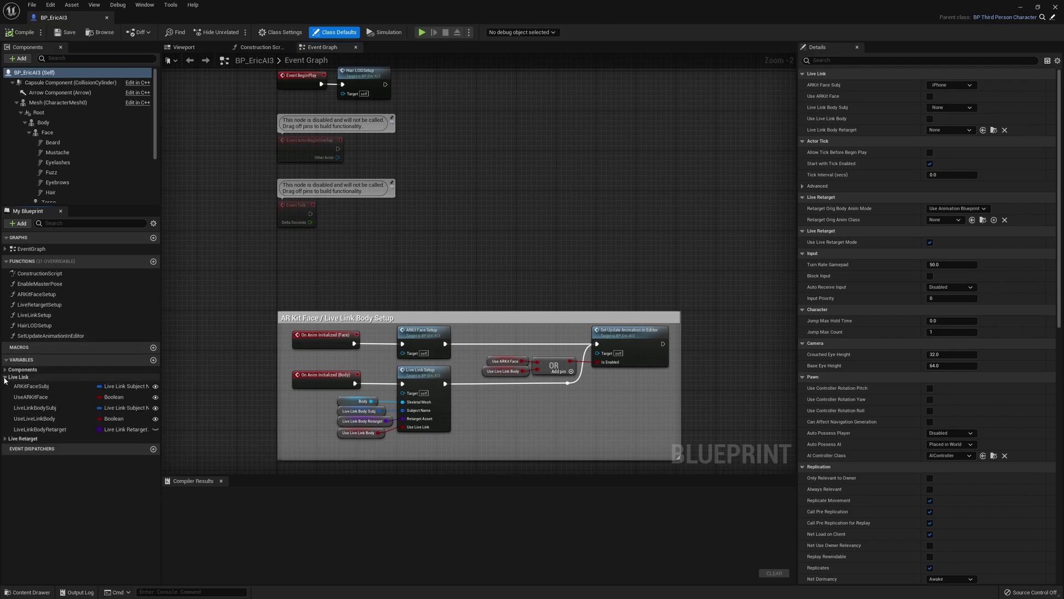
left_click(34, 387)
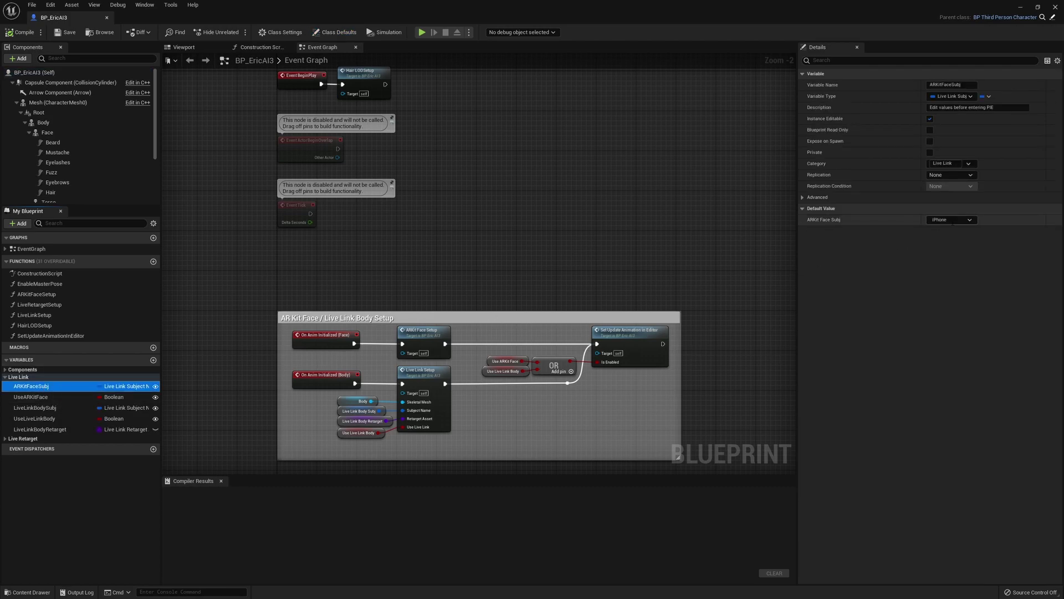
left_click(972, 220)
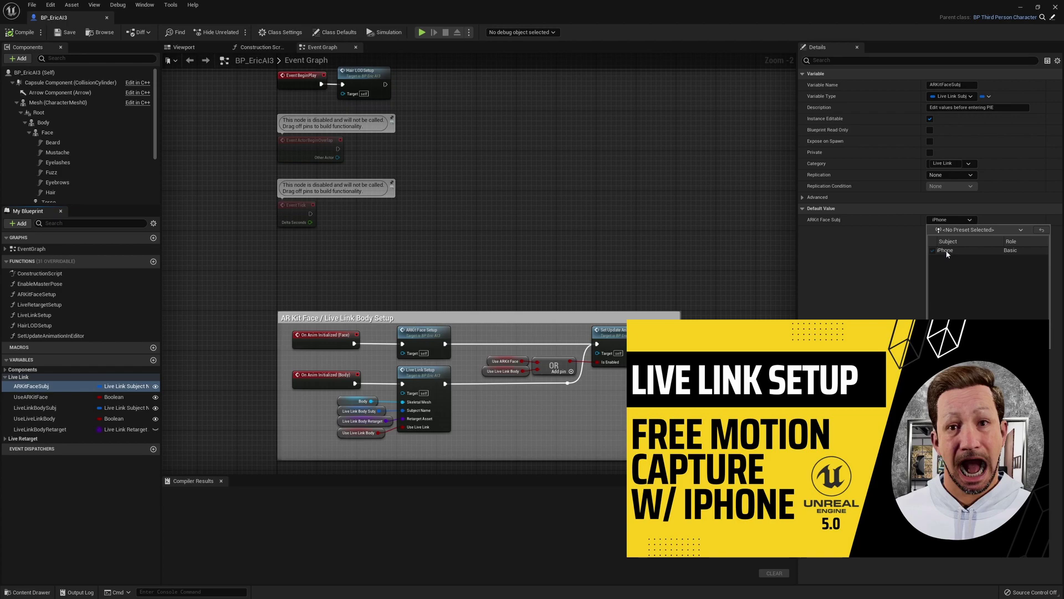
left_click(946, 251)
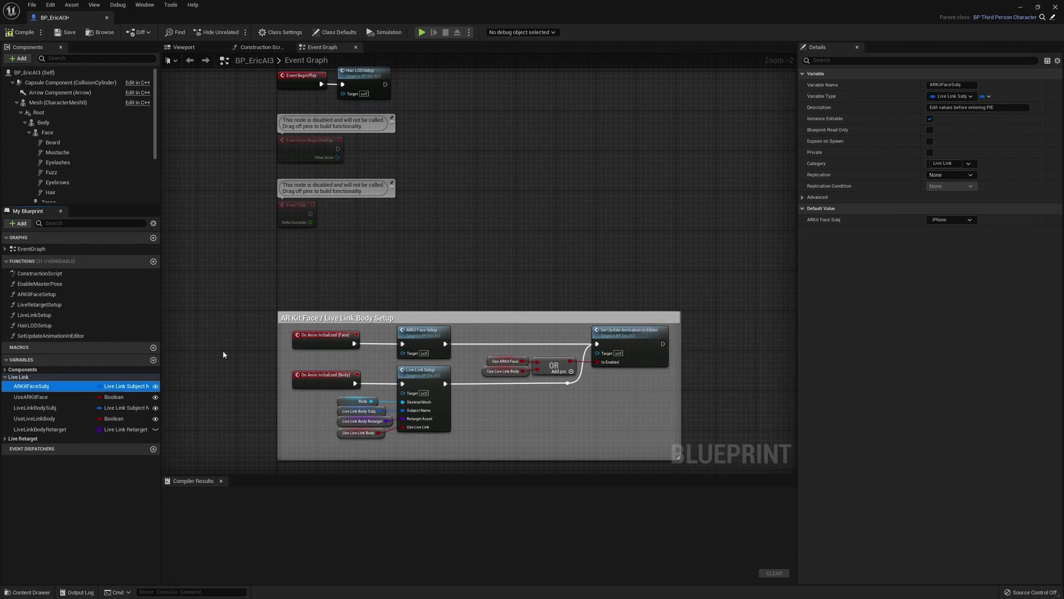
Step: Enable UseARKitFace by default, then compile and save BP_EricAI3
left_click(31, 398)
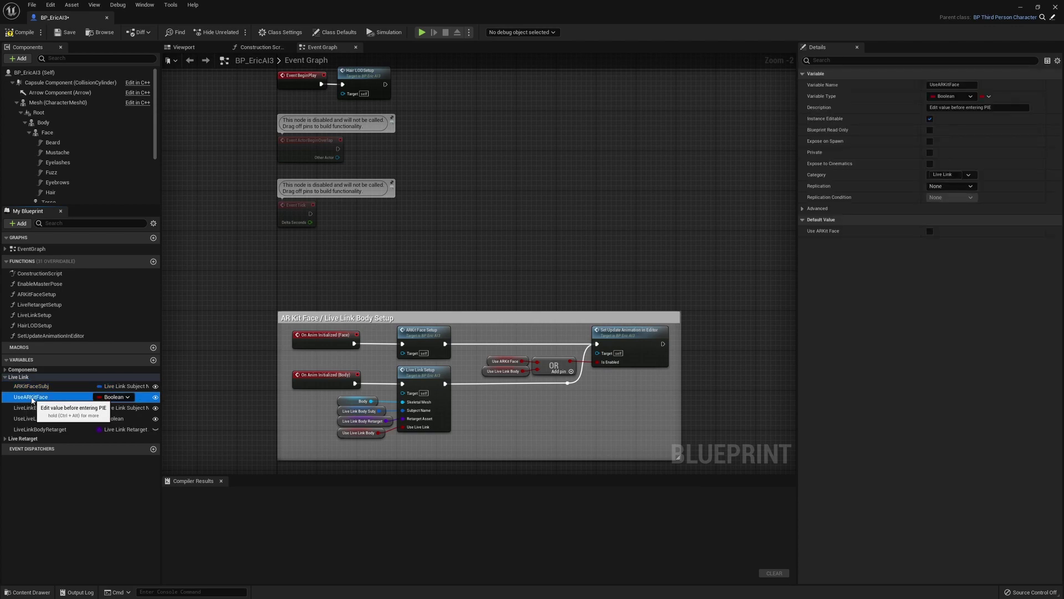
left_click(930, 232)
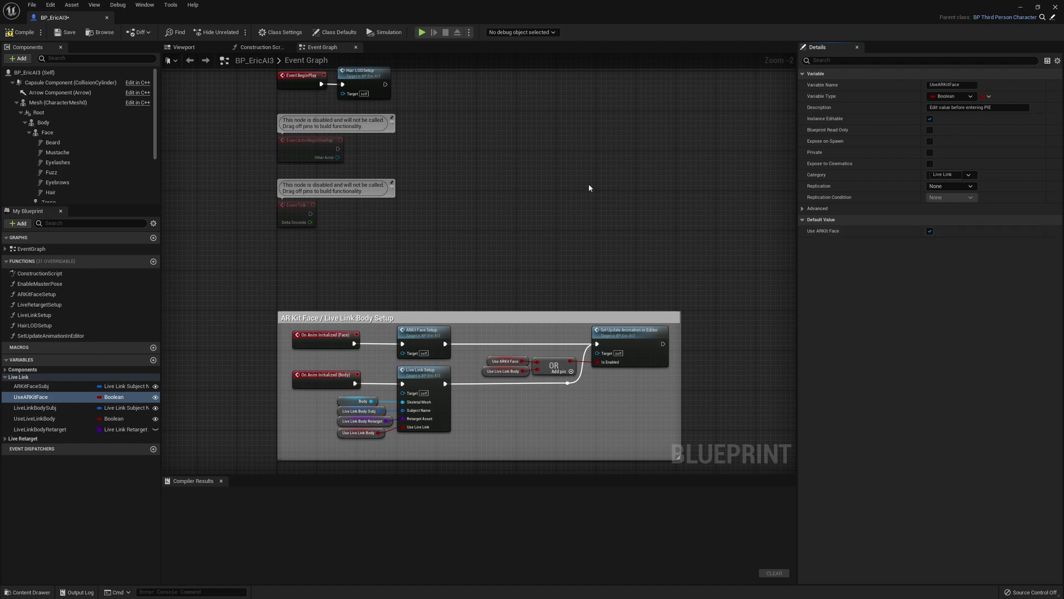
left_click(20, 34)
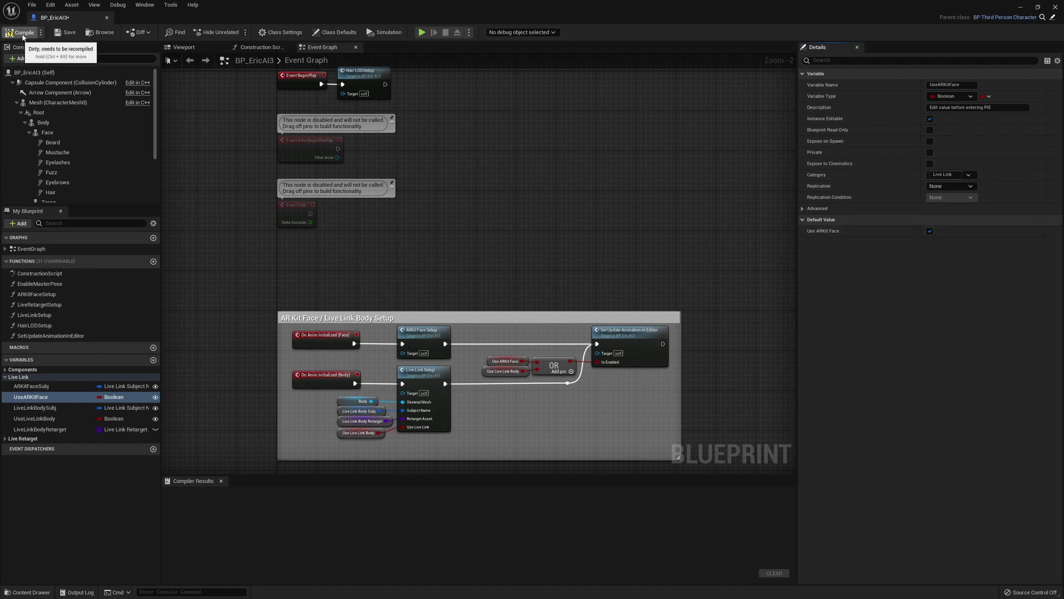
left_click(62, 33)
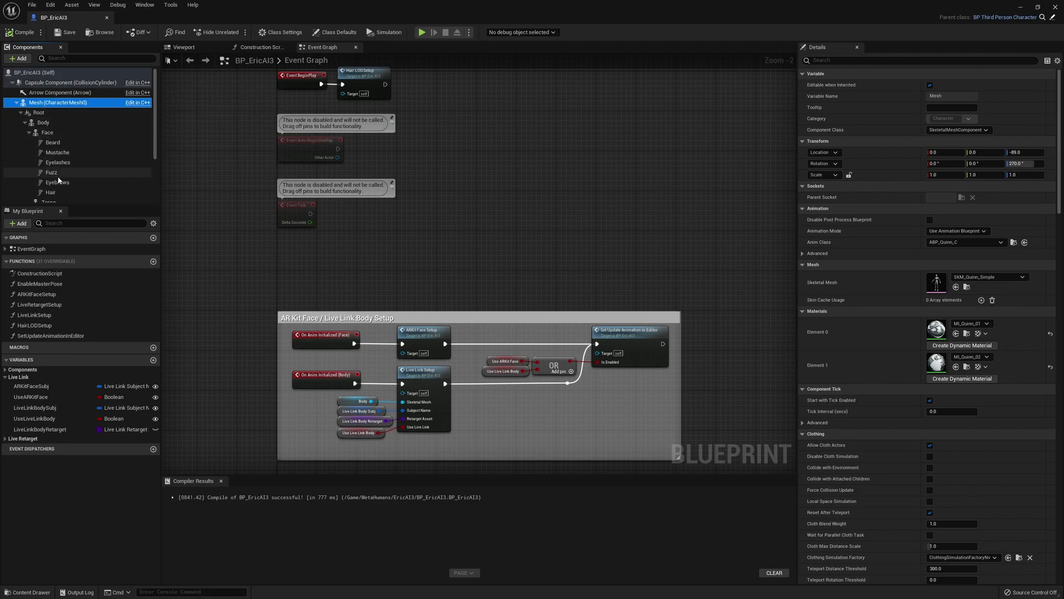
Step: Select the Face component to view its EricAI3_FaceMesh skeletal mesh in Details
left_click(53, 135)
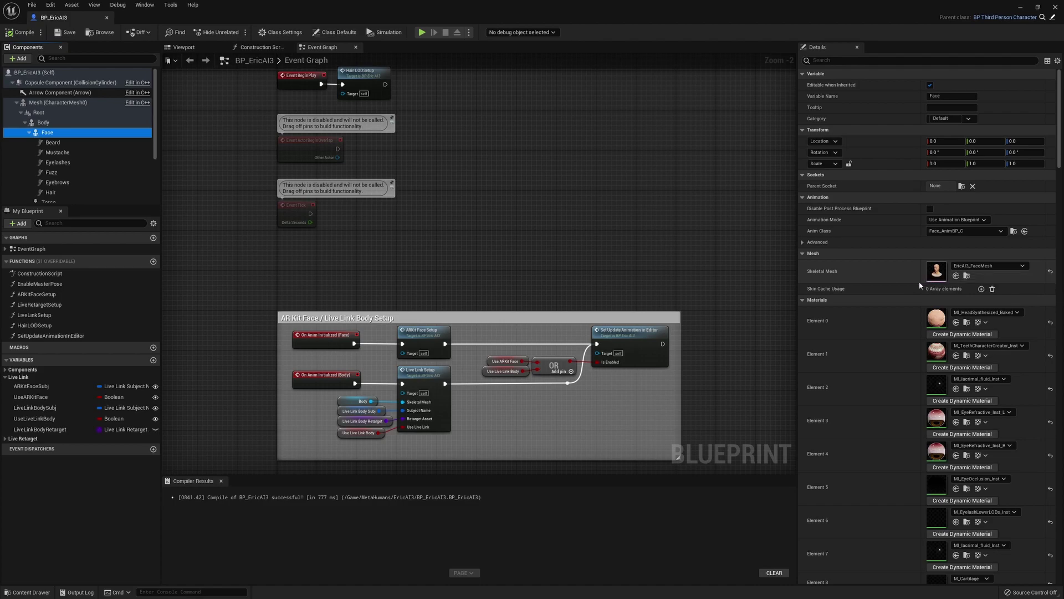
left_click(935, 275)
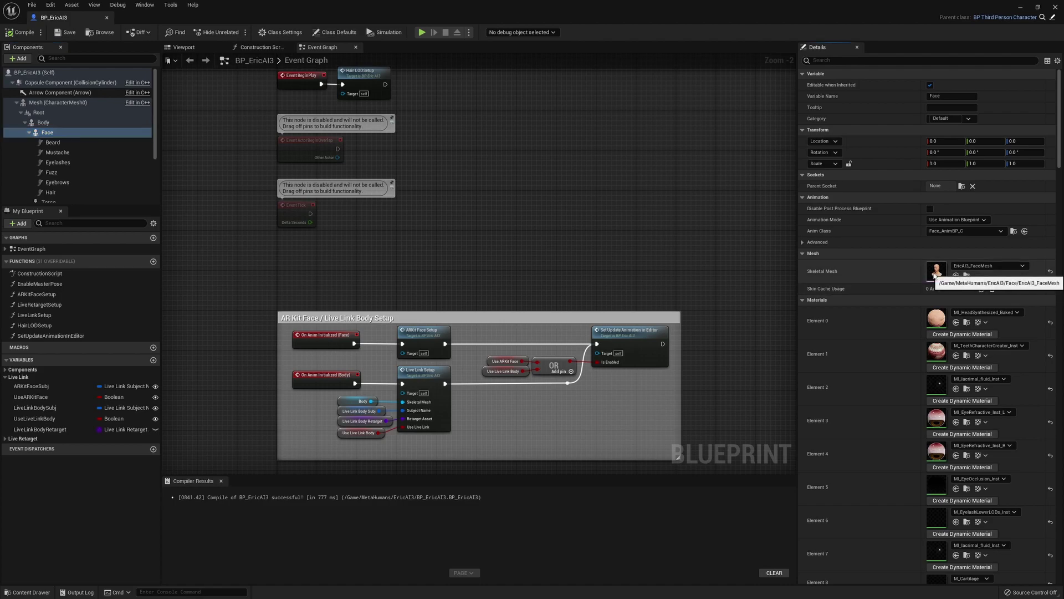
Step: Open EricAI3_FaceMesh in the skeletal mesh editor, then its Face_AnimBP animation blueprint
double_click(935, 275)
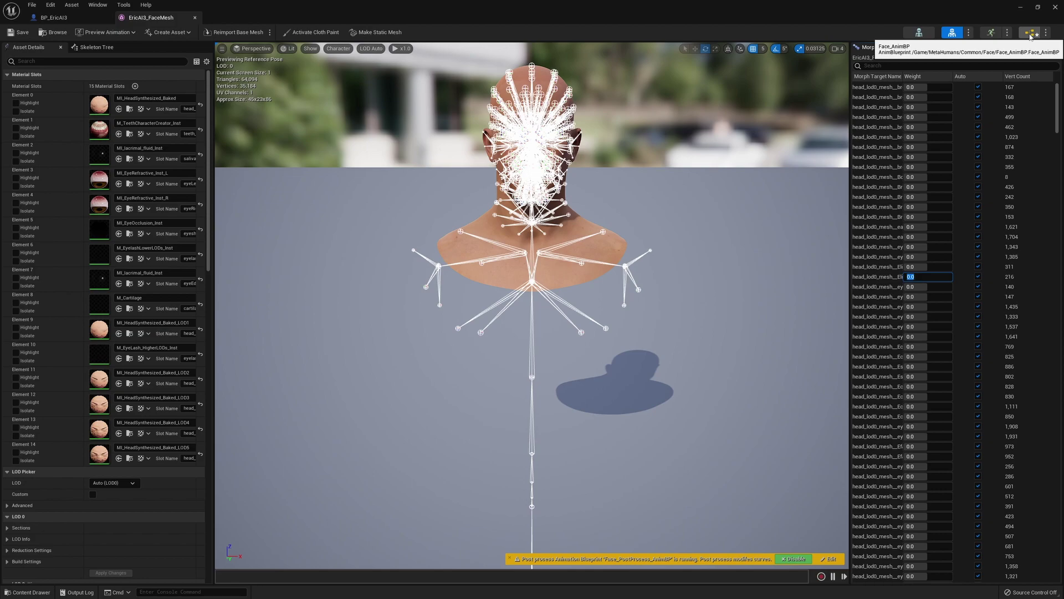
left_click(1030, 36)
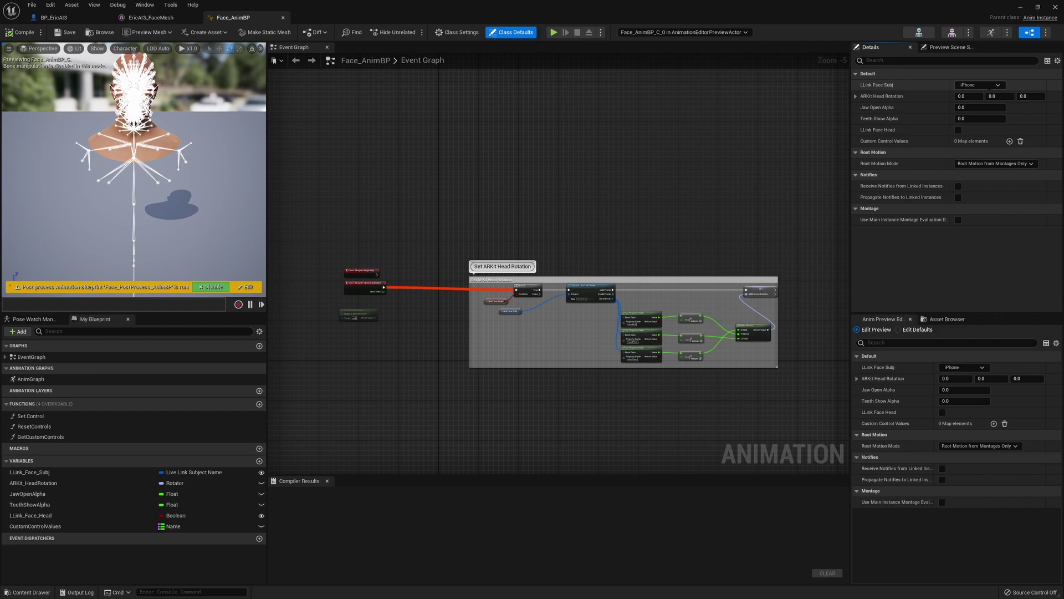
Step: Set Face_AnimBP's LLink Face Subj to iPhone, enable LLink Face Head, then compile and save
left_click(999, 86)
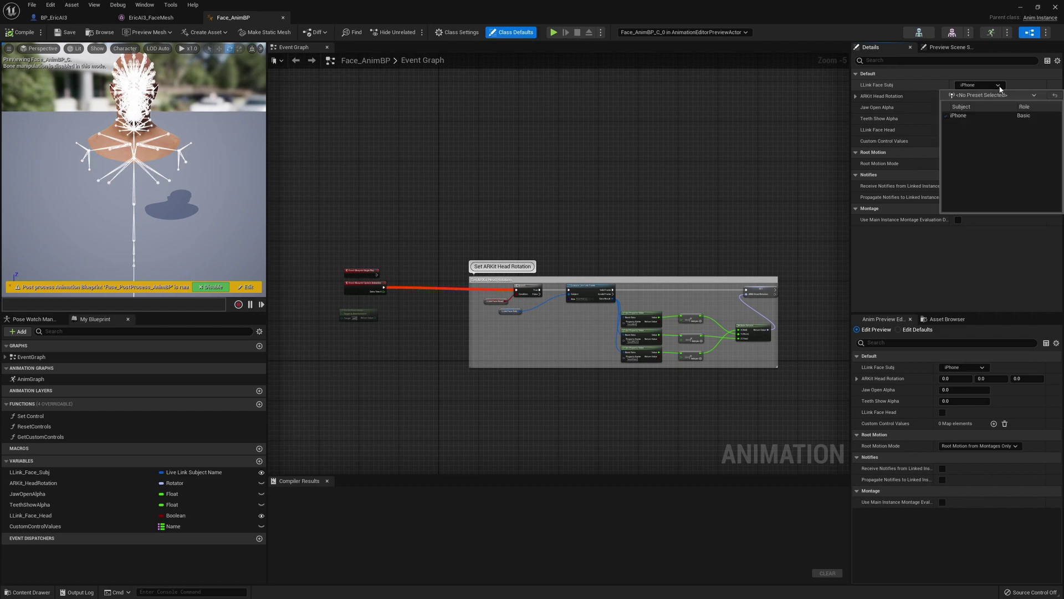
left_click(959, 115)
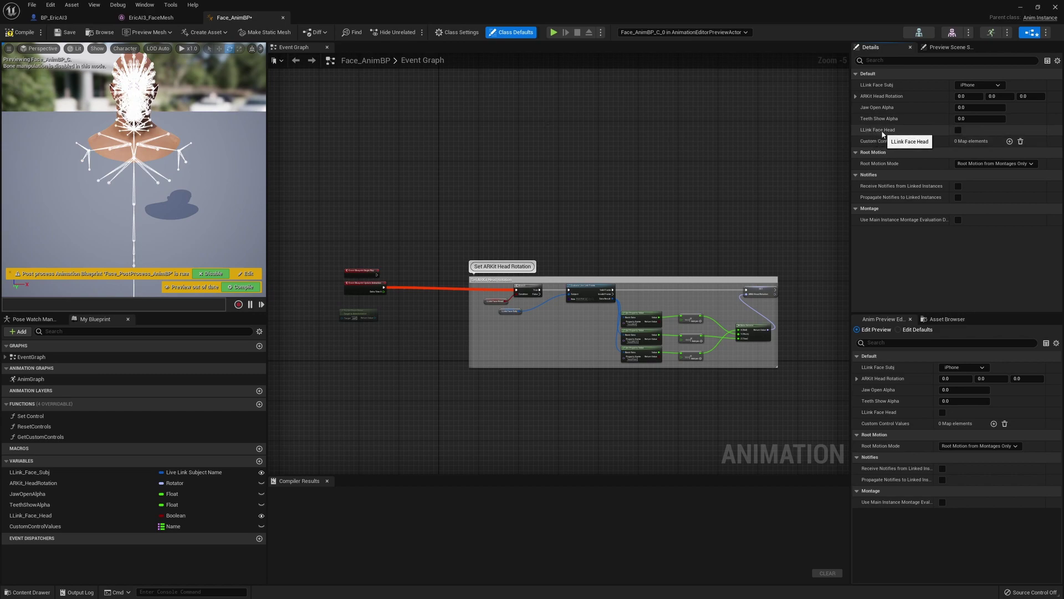
left_click(958, 131)
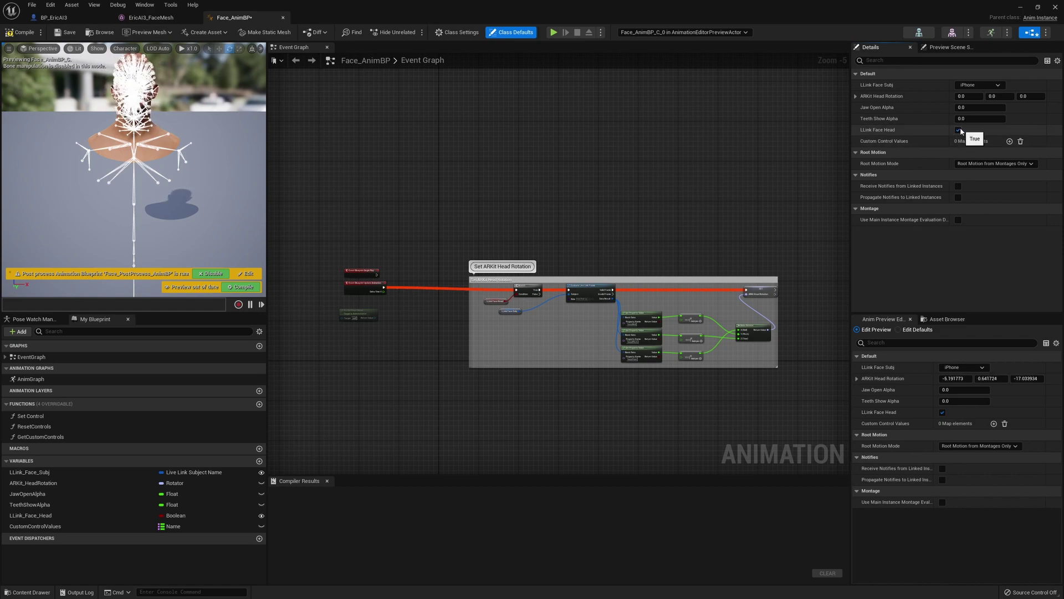
left_click(960, 129)
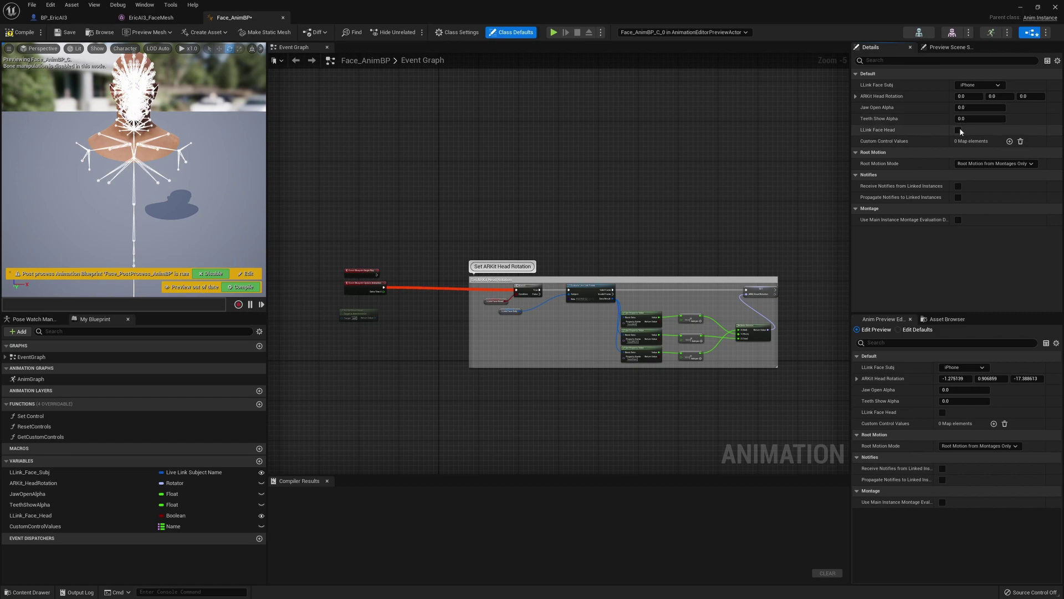
left_click(959, 129)
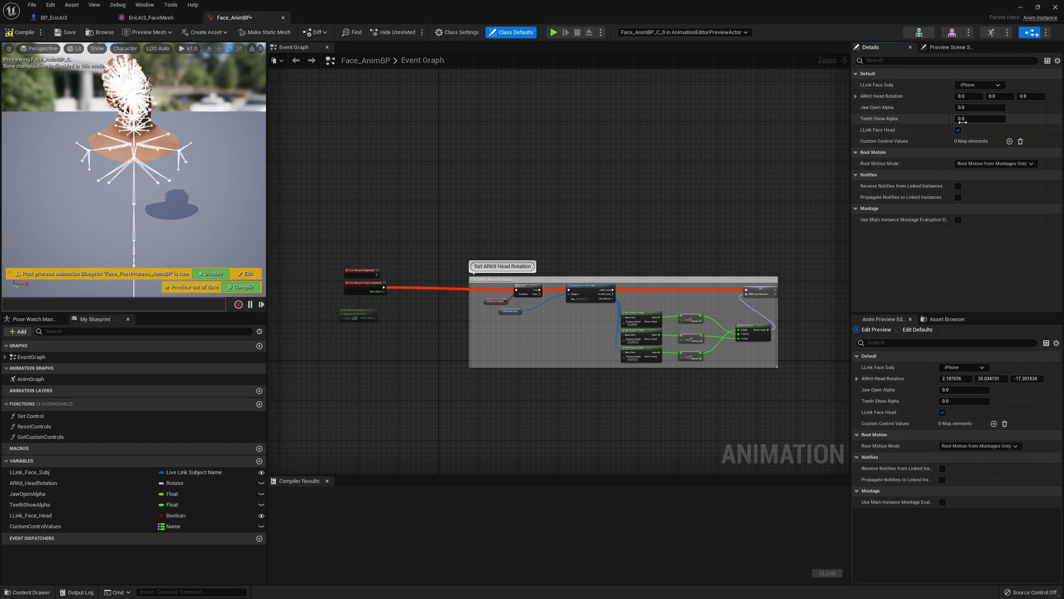
left_click(21, 33)
left_click(62, 34)
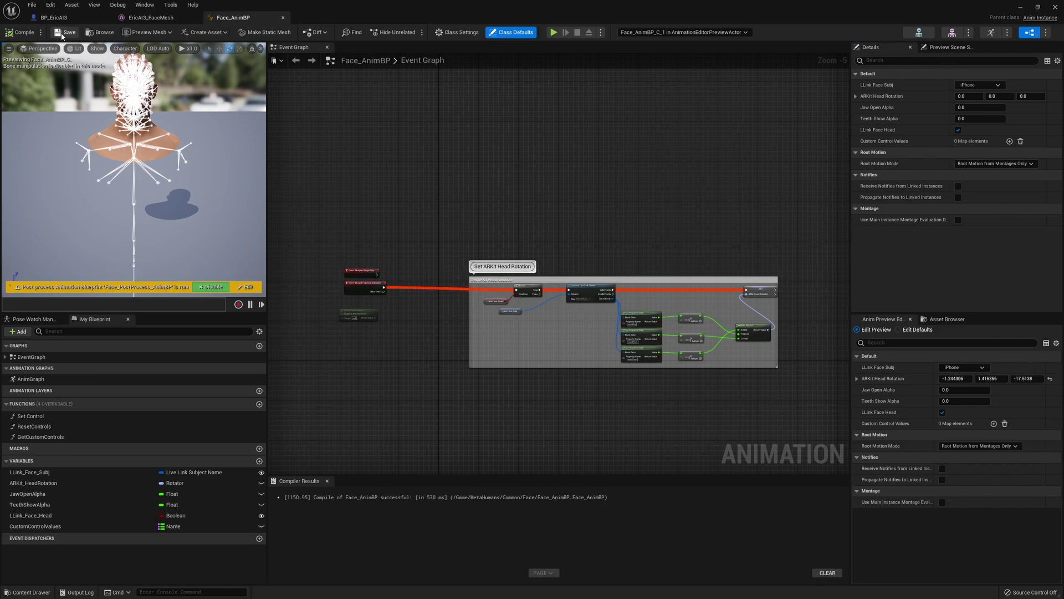
Step: Close the Face_AnimBP editor and start a Play In Editor session of LV_BeachHouse
left_click(1055, 8)
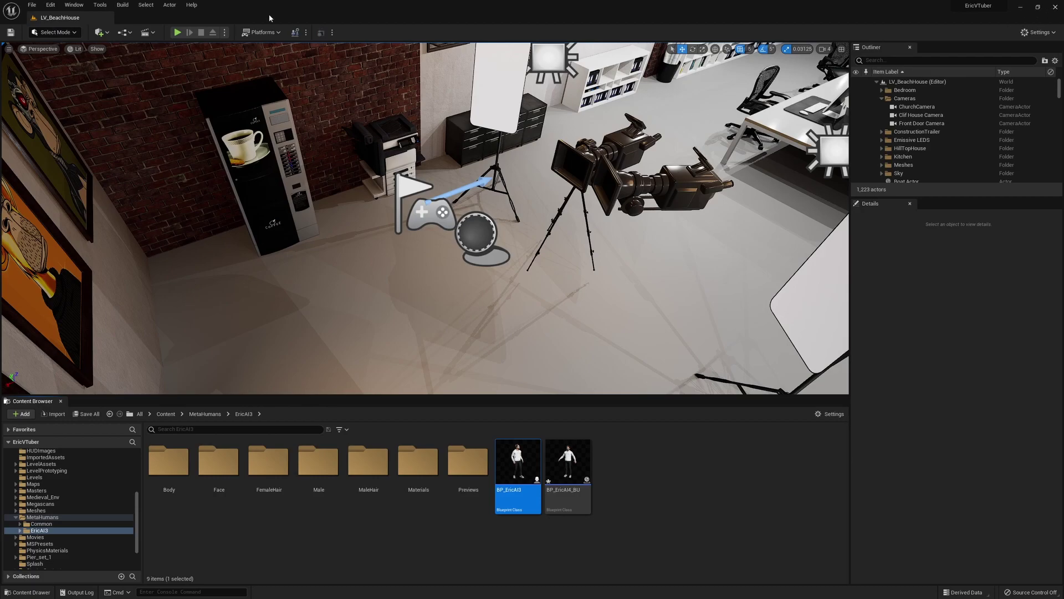
left_click(177, 34)
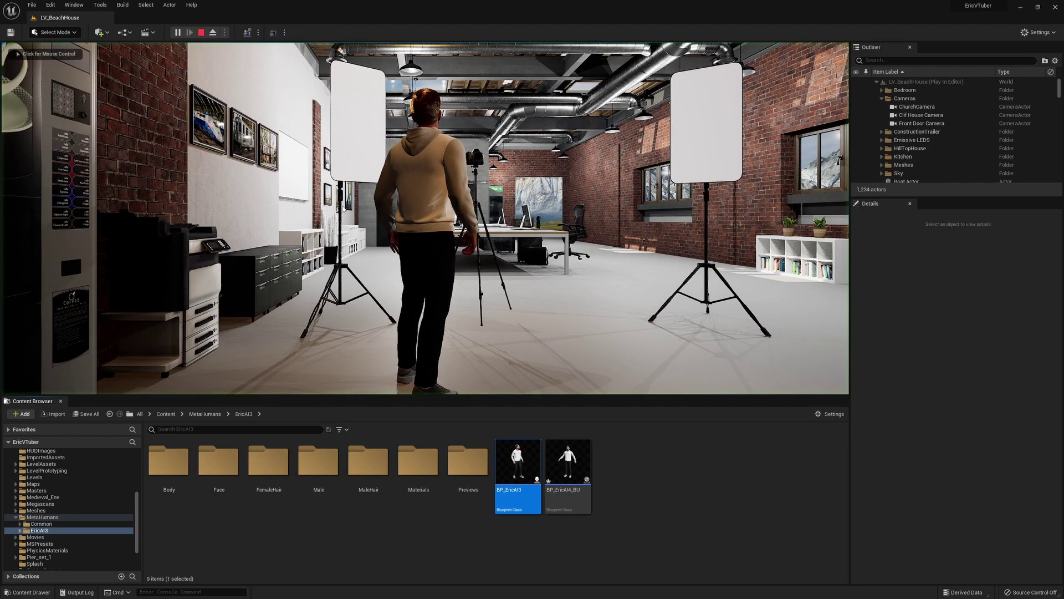